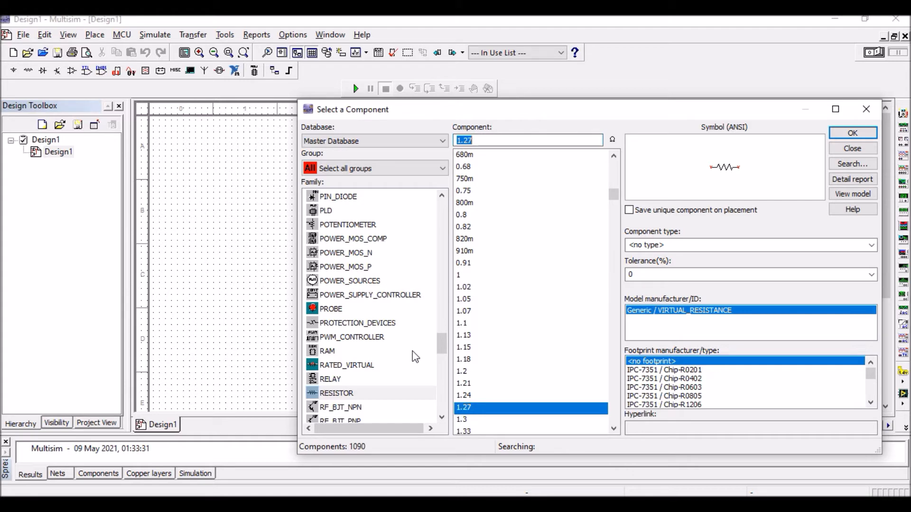
- Place an AC_VOLTAGE source from the SIGNAL_VOLTAGE_SOURCES family in the upper-left area of the schematic
{"action": "left_click_drag", "start_coordinate": [444, 351], "coordinate": [444, 374]}
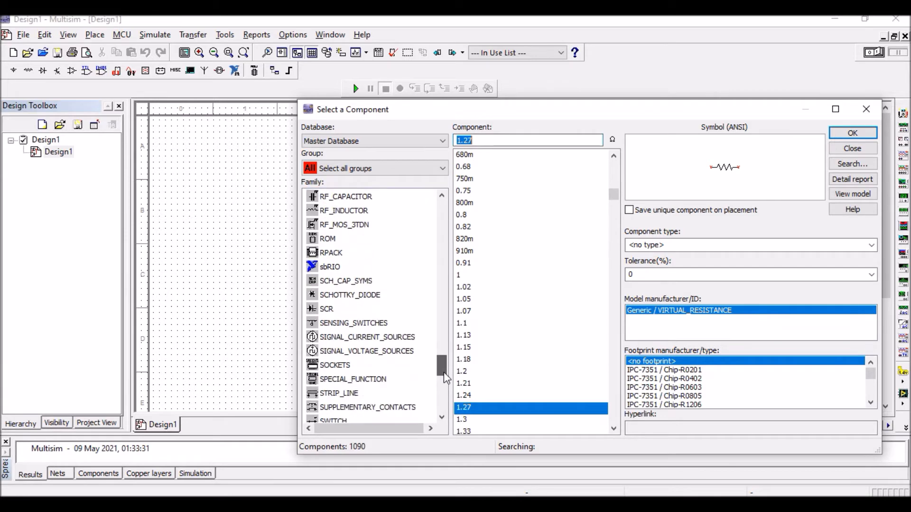
{"action": "left_click", "coordinate": [383, 351]}
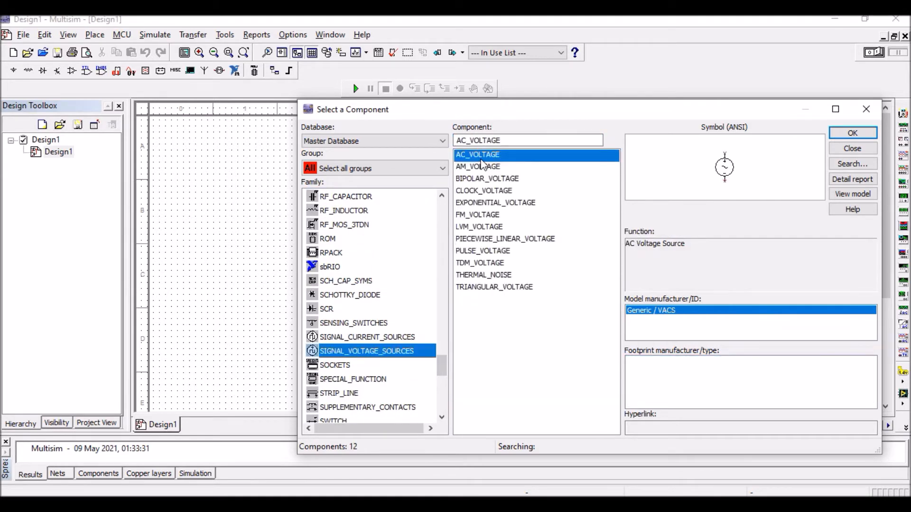
{"action": "double_click", "coordinate": [482, 159]}
{"action": "left_click", "coordinate": [258, 212]}
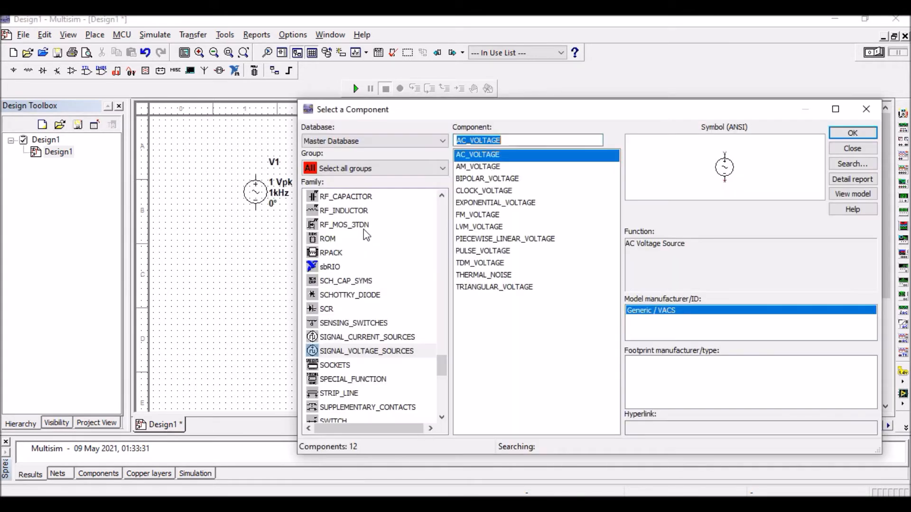
- Place a GROUND symbol from the POWER_SOURCES family below and to the right of the AC source
{"action": "left_click_drag", "start_coordinate": [438, 372], "coordinate": [454, 345]}
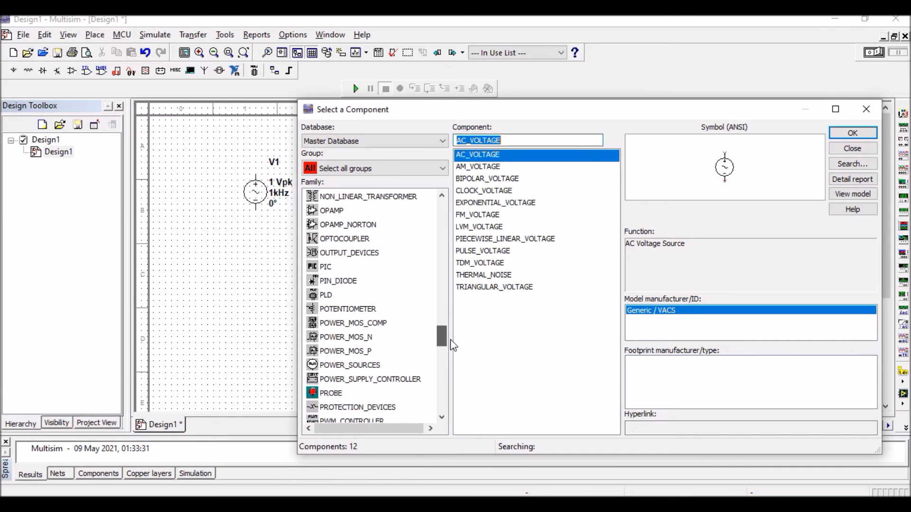
{"action": "left_click", "coordinate": [369, 365]}
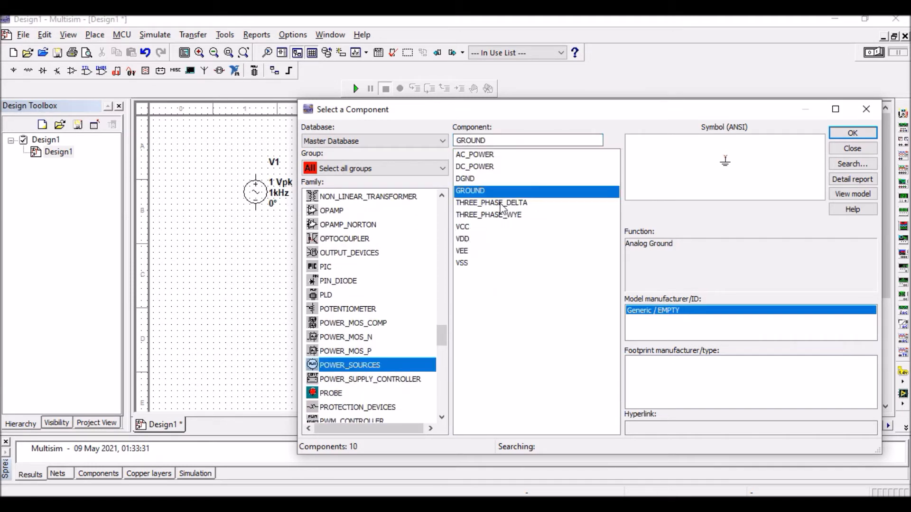
{"action": "double_click", "coordinate": [487, 190]}
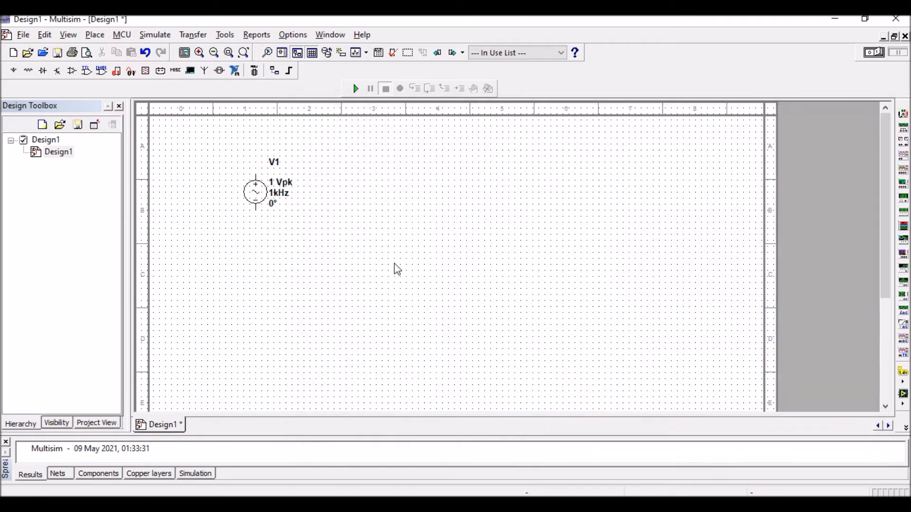
{"action": "left_click", "coordinate": [401, 244]}
- Place four 1N4007 diodes from the DIODE family in two rows of two, right of the AC source
{"action": "left_click_drag", "start_coordinate": [441, 336], "coordinate": [445, 275]}
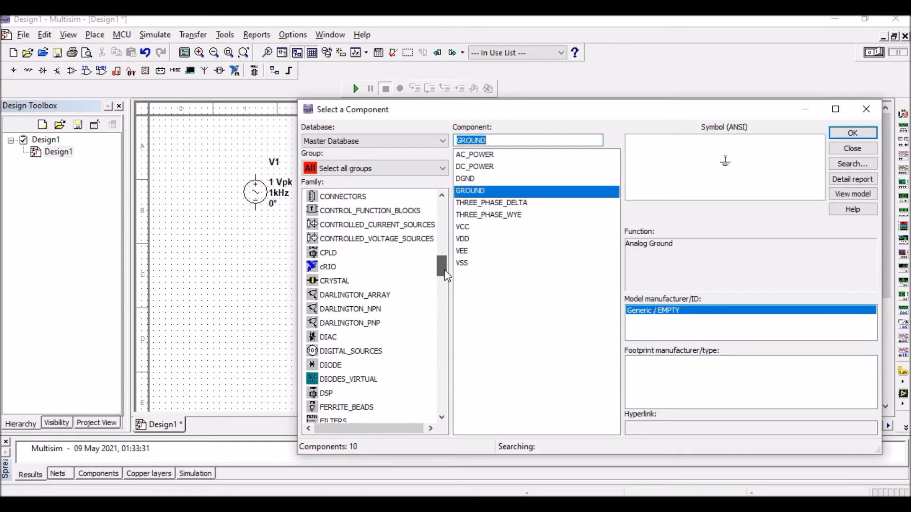
{"action": "type", "text": "1N4007"}
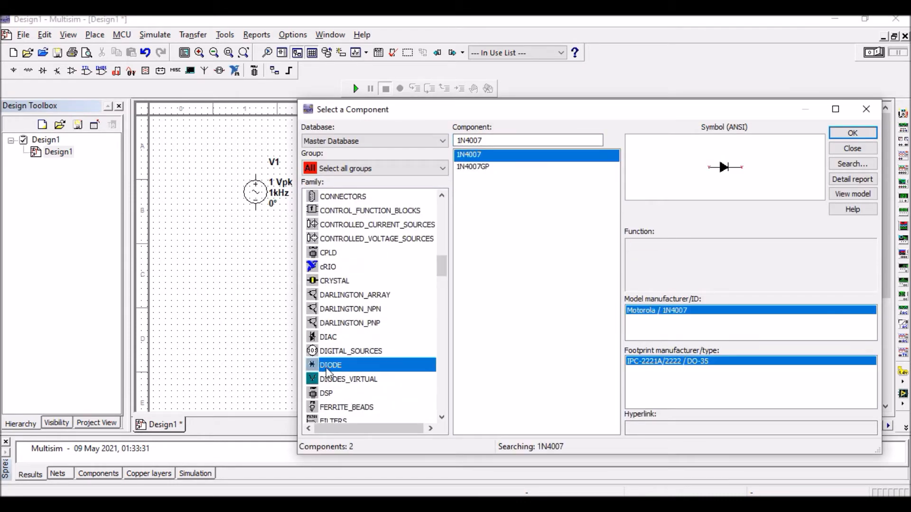
{"action": "double_click", "coordinate": [471, 156]}
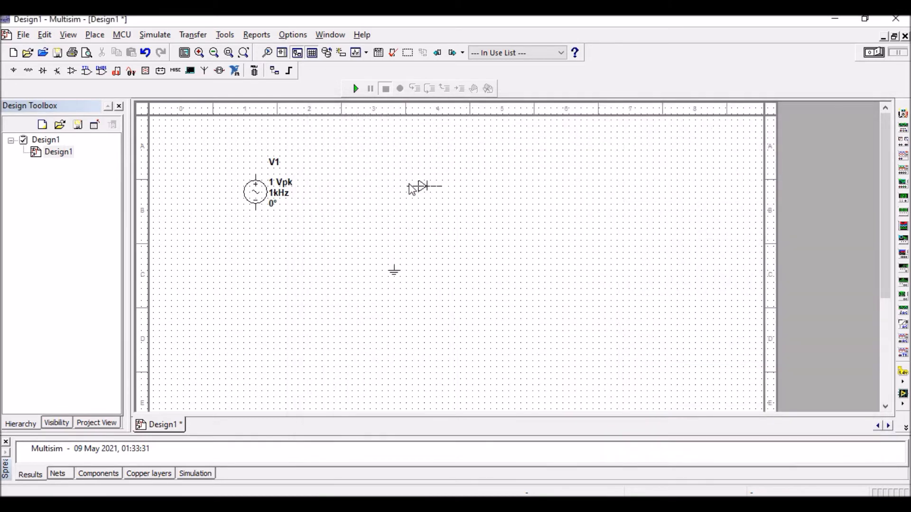
{"action": "left_click", "coordinate": [412, 190]}
{"action": "double_click", "coordinate": [475, 155]}
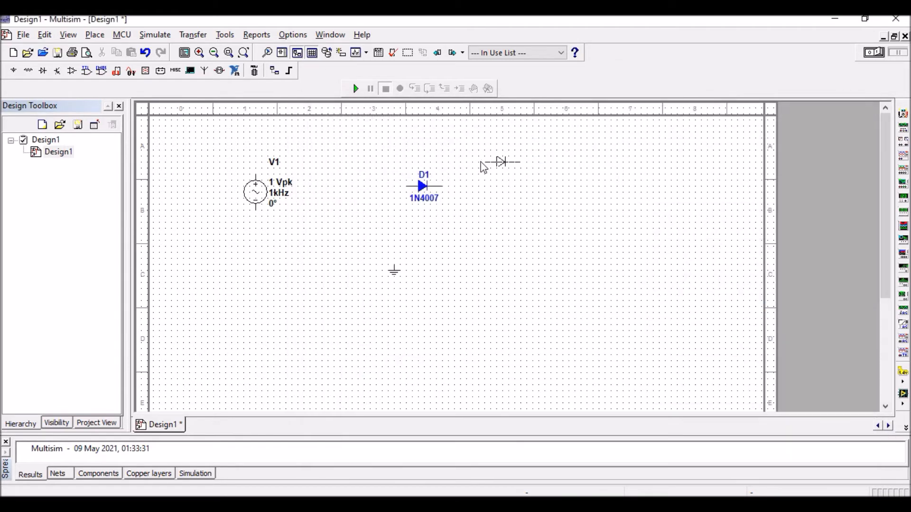
{"action": "double_click", "coordinate": [480, 154]}
{"action": "left_click", "coordinate": [470, 185]}
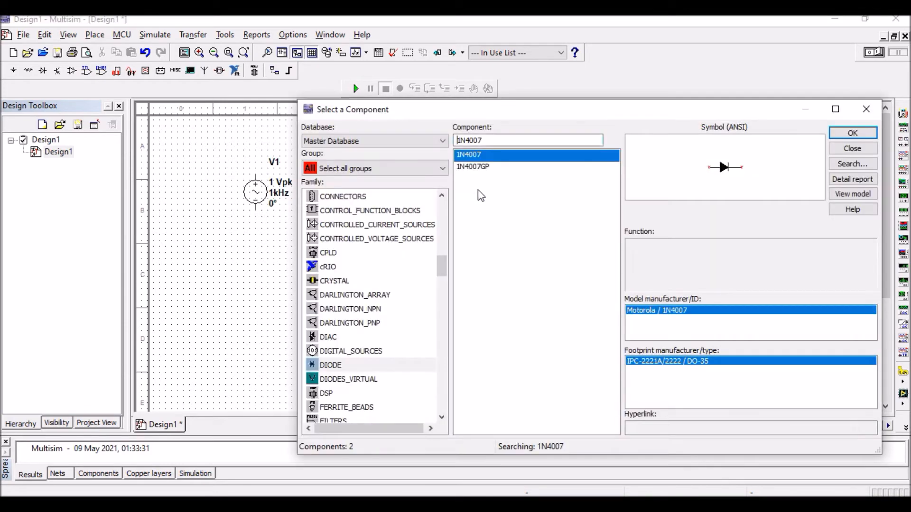
{"action": "double_click", "coordinate": [485, 155]}
{"action": "left_click", "coordinate": [477, 238]}
- Browse the FWB family in the Diodes group and view the 1J4B42 bridge symbol
{"action": "left_click_drag", "start_coordinate": [582, 109], "coordinate": [493, 116]}
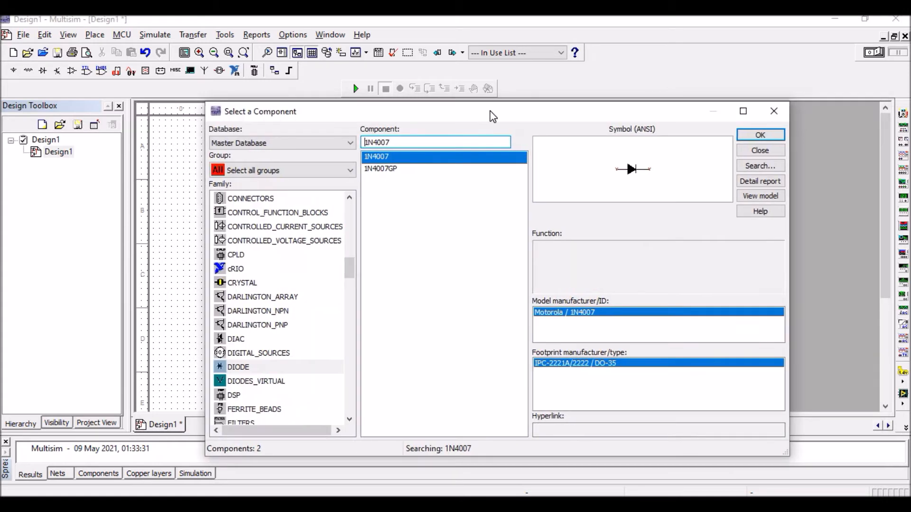
{"action": "left_click", "coordinate": [284, 171]}
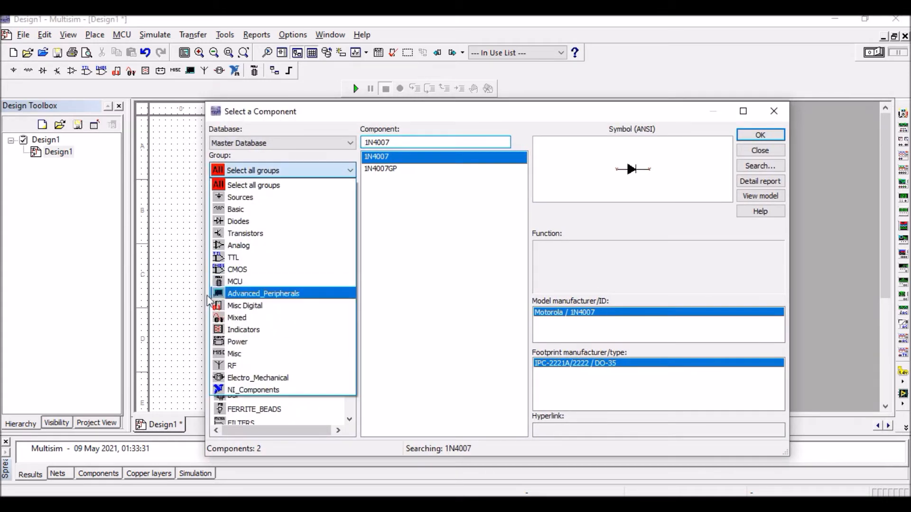
{"action": "left_click", "coordinate": [246, 222]}
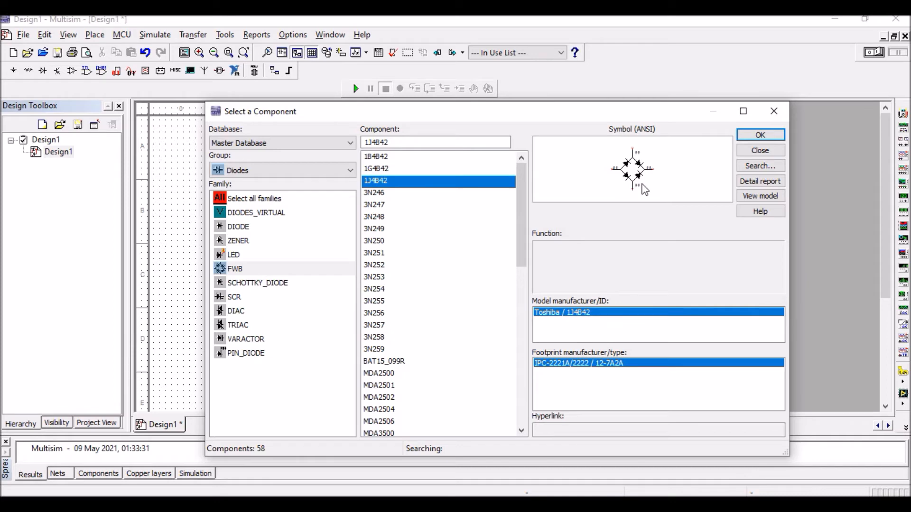
{"action": "left_click_drag", "start_coordinate": [687, 113], "coordinate": [626, 106]}
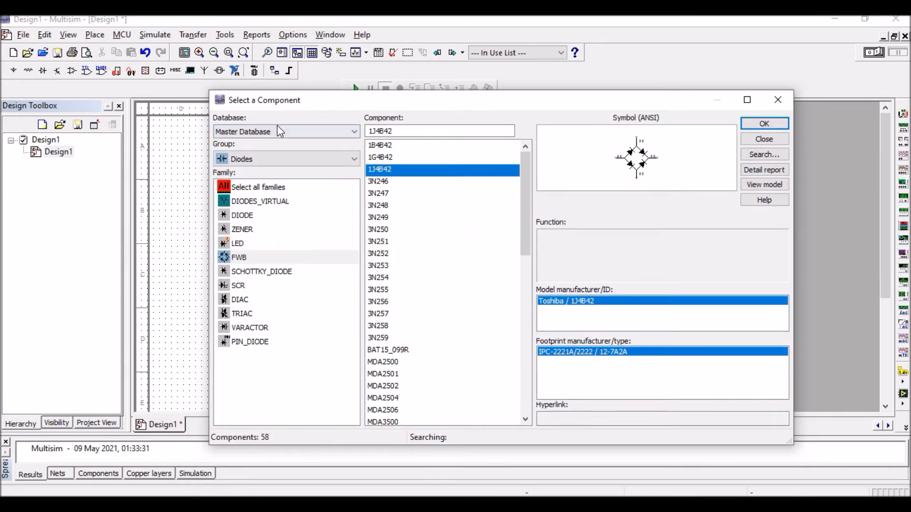
- Place a 1.27 Ω resistor from the Basic group's RESISTOR family below and to the right of the diodes
{"action": "left_click", "coordinate": [286, 158]}
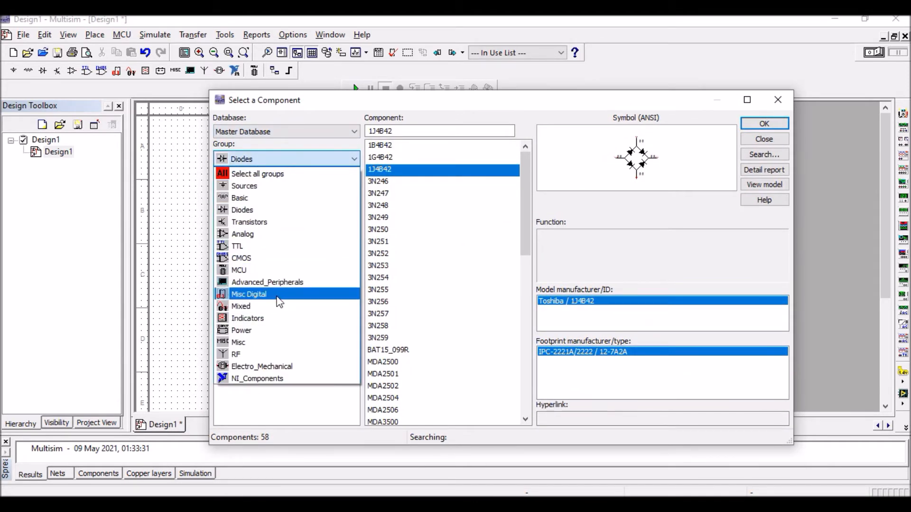
{"action": "left_click", "coordinate": [250, 195]}
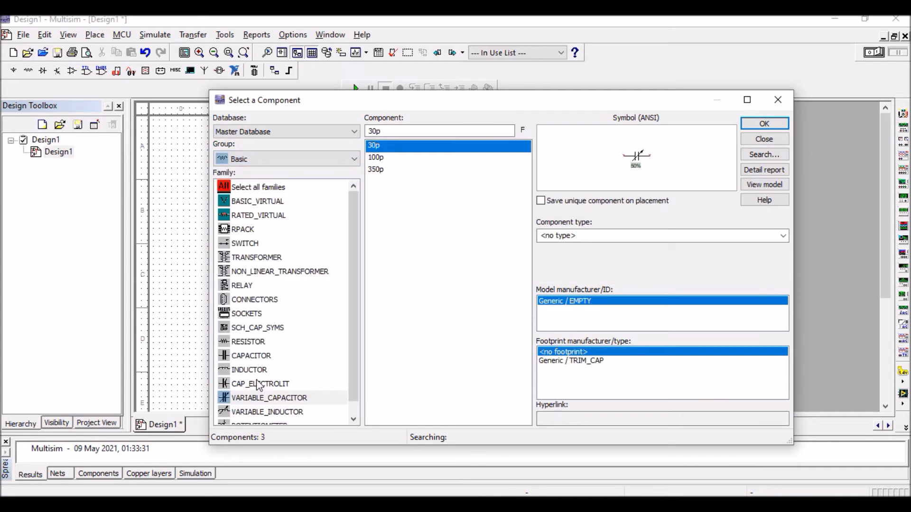
{"action": "left_click", "coordinate": [251, 342]}
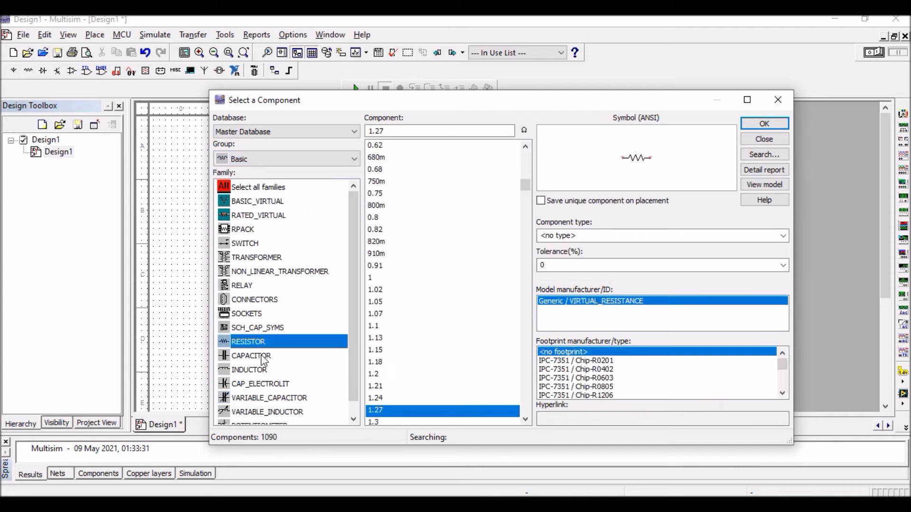
{"action": "left_click", "coordinate": [764, 123]}
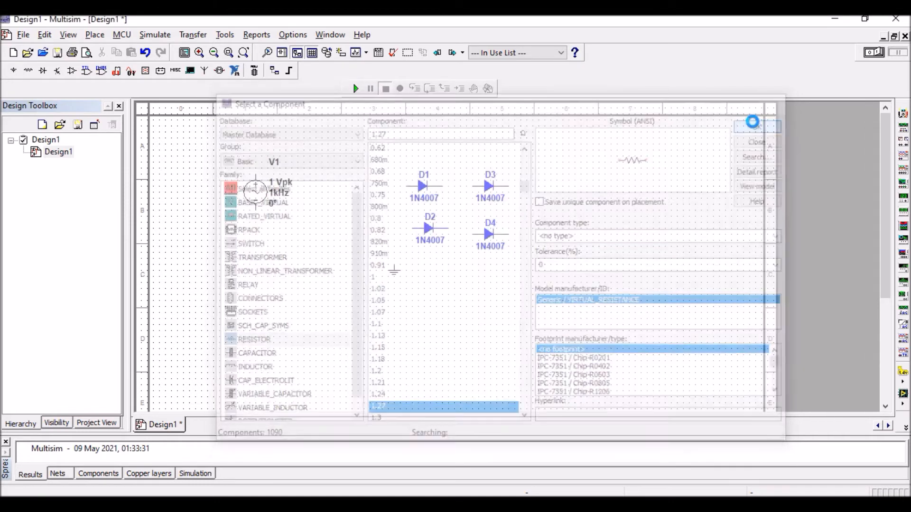
{"action": "left_click", "coordinate": [526, 263]}
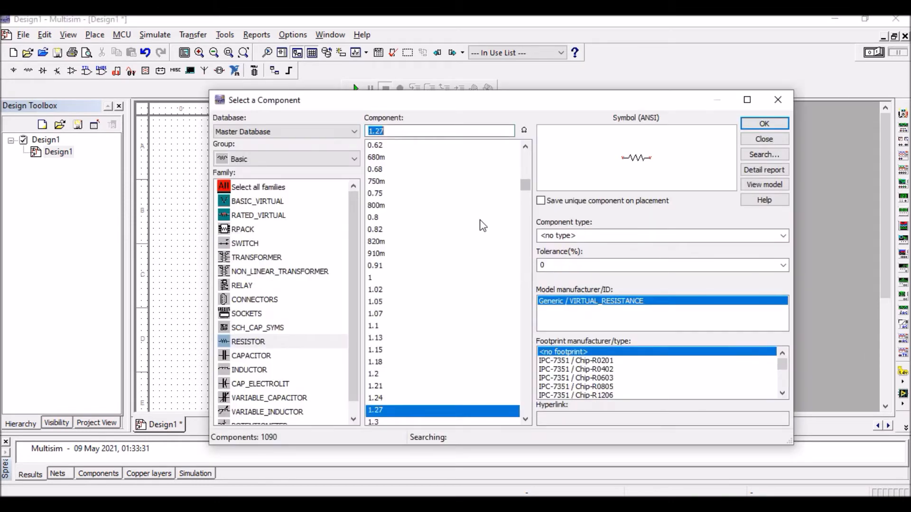
- Place a 400 µF capacitor from the CAPACITOR family below the resistor and close the component browser
{"action": "left_click", "coordinate": [253, 357]}
{"action": "type", "text": "400u"}
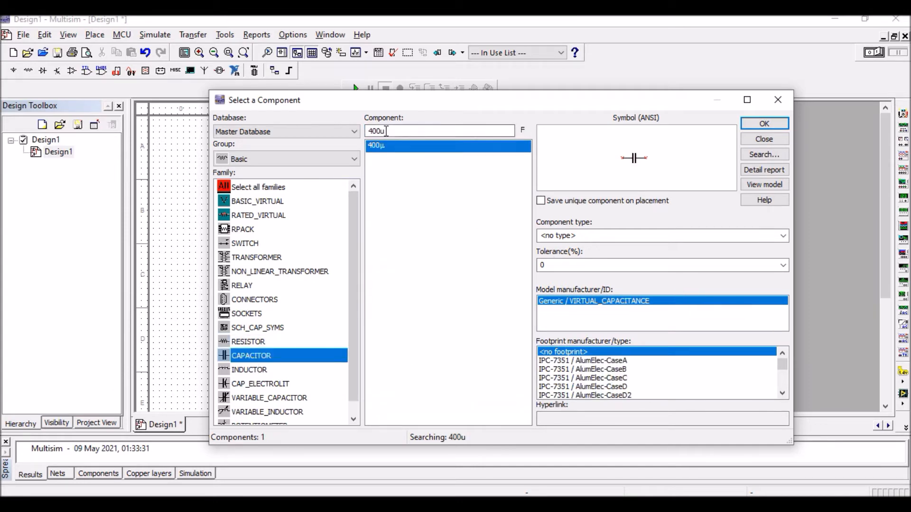
{"action": "left_click", "coordinate": [781, 125]}
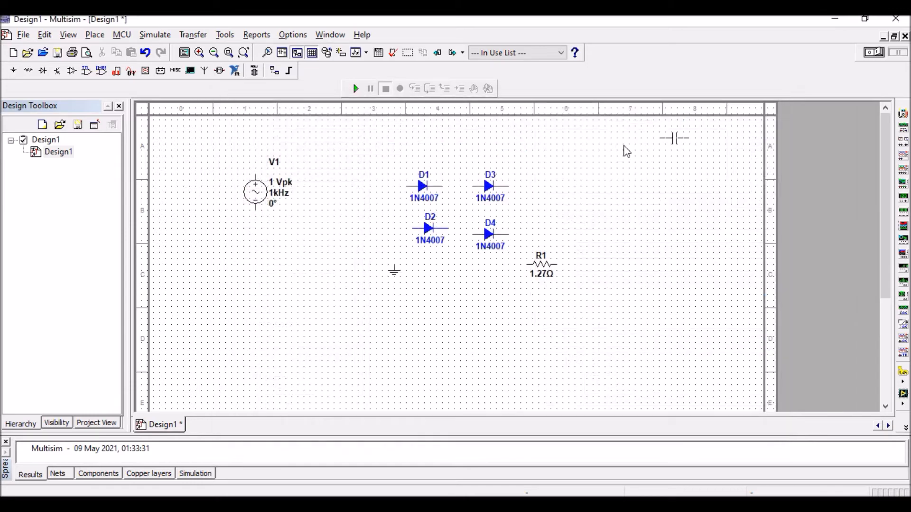
{"action": "left_click", "coordinate": [502, 304]}
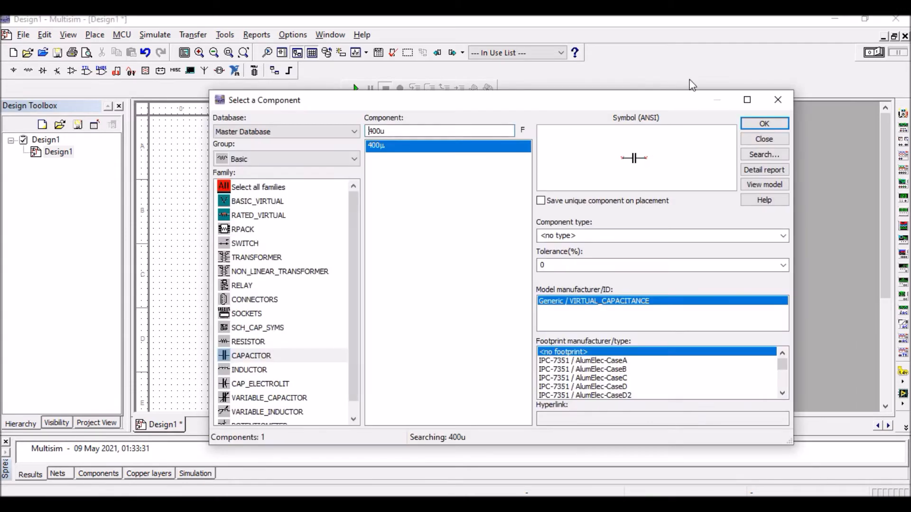
{"action": "left_click", "coordinate": [781, 115]}
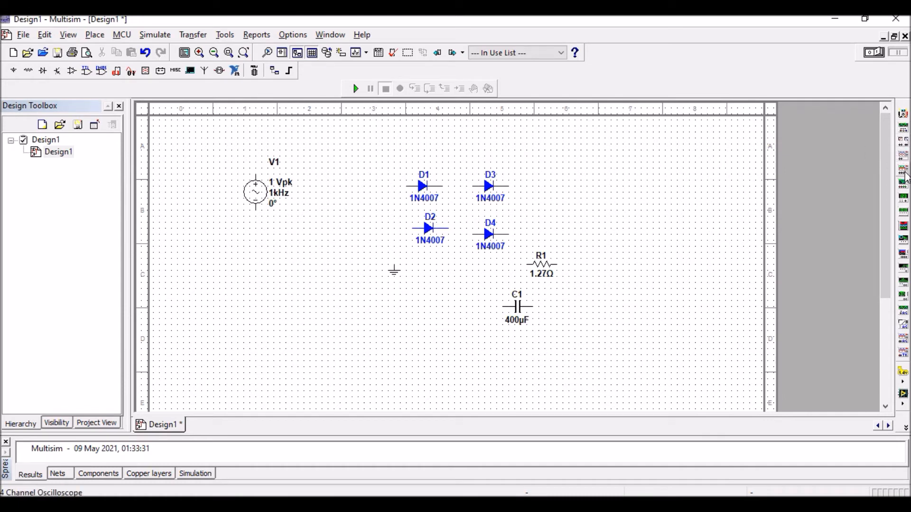
- Place a two-channel oscilloscope right of the diodes and a Tektronix oscilloscope below it
{"action": "left_click", "coordinate": [904, 157]}
{"action": "key", "text": "Escape"}
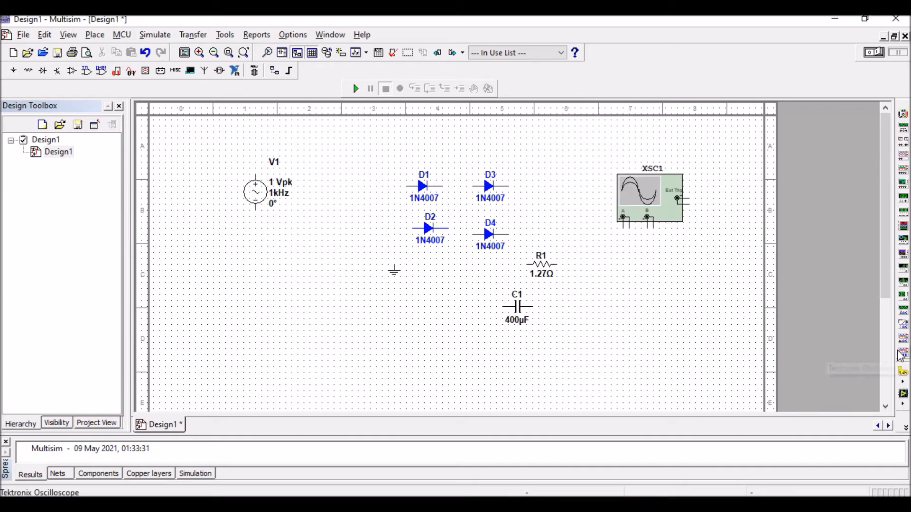
{"action": "left_click", "coordinate": [900, 359]}
{"action": "left_click", "coordinate": [672, 345]}
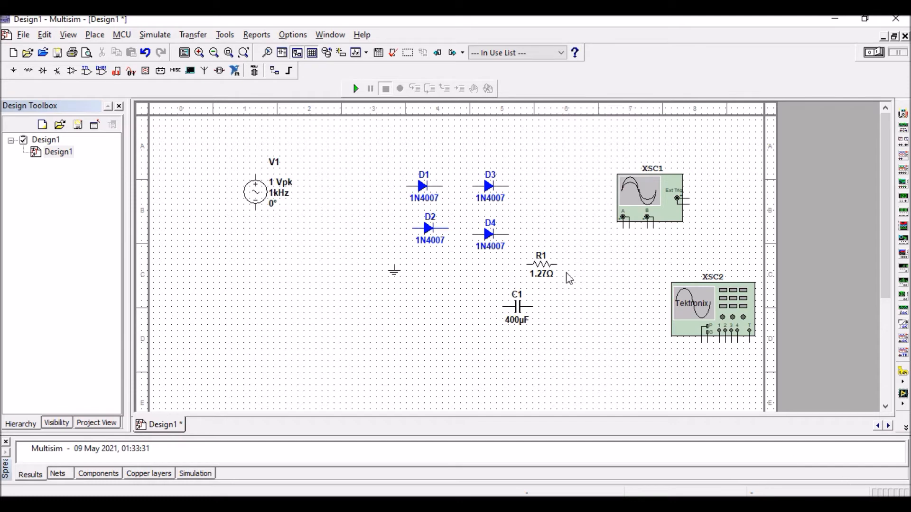
- Wire the four diodes into a bridge loop, aligning D2 directly under D1
{"action": "left_click", "coordinate": [406, 187]}
{"action": "left_click", "coordinate": [473, 187]}
{"action": "left_click", "coordinate": [472, 235]}
{"action": "left_click_drag", "start_coordinate": [430, 230], "coordinate": [425, 236]}
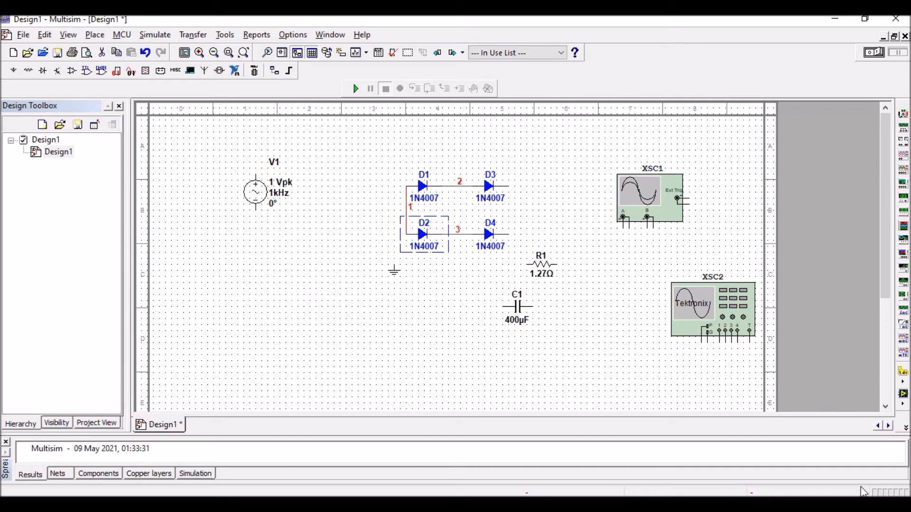
{"action": "left_click", "coordinate": [507, 226]}
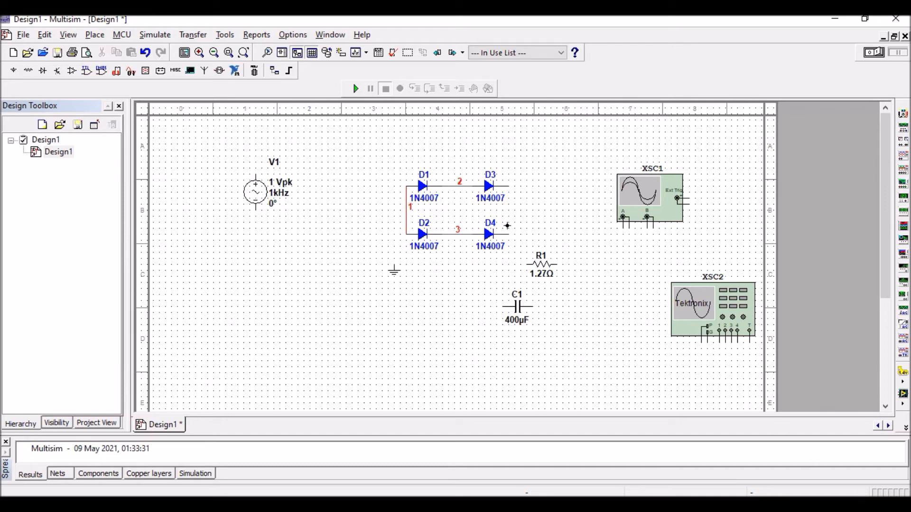
- Move the AC source slightly down and right, and set it to 10 V peak at 100 Hz
{"action": "left_click_drag", "start_coordinate": [259, 192], "coordinate": [276, 229]}
{"action": "double_click", "coordinate": [289, 228]}
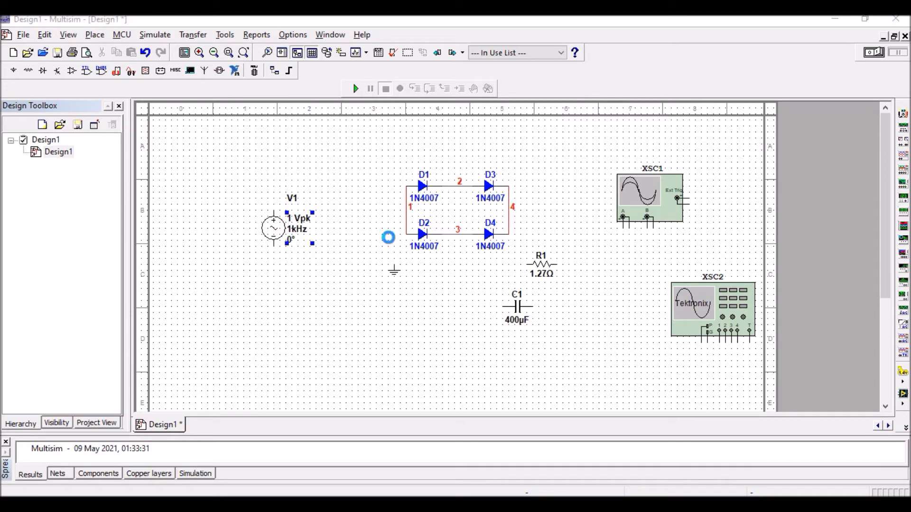
{"action": "left_click", "coordinate": [572, 172]}
{"action": "left_click", "coordinate": [572, 176]}
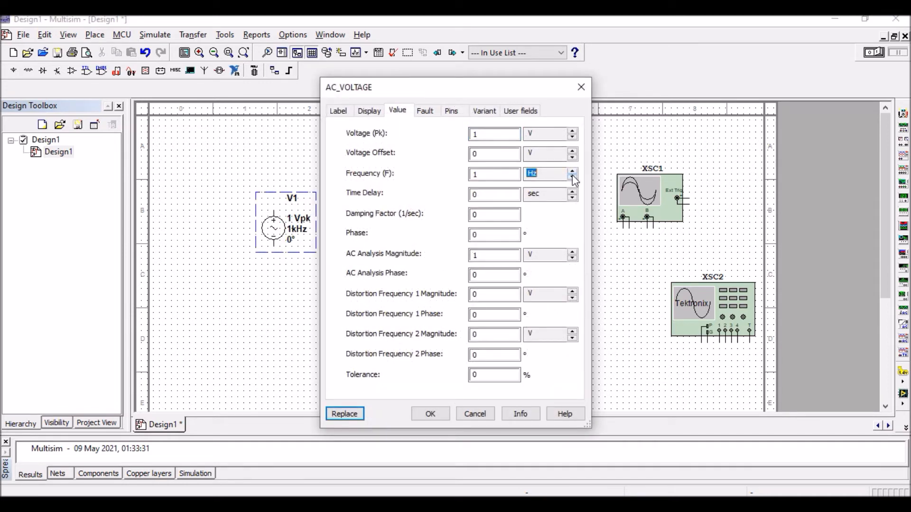
{"action": "left_click", "coordinate": [485, 173]}
{"action": "left_click", "coordinate": [496, 135]}
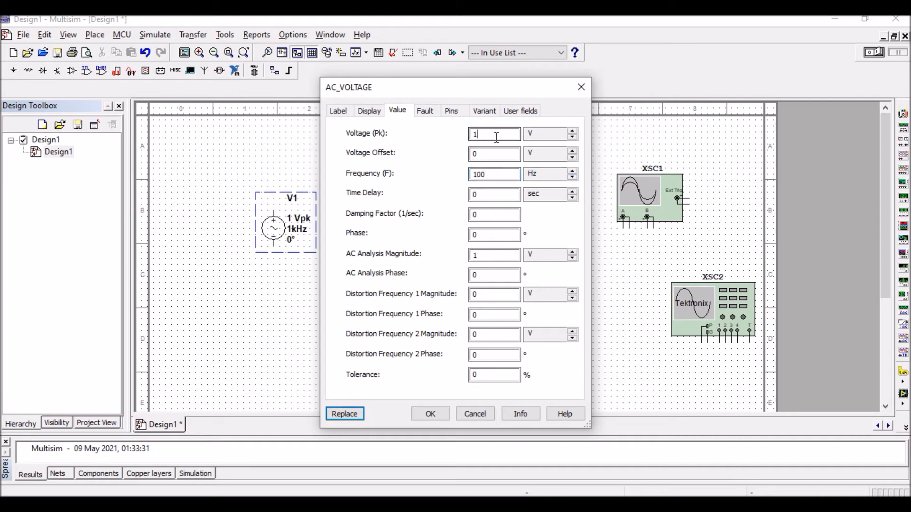
{"action": "type", "text": "0"}
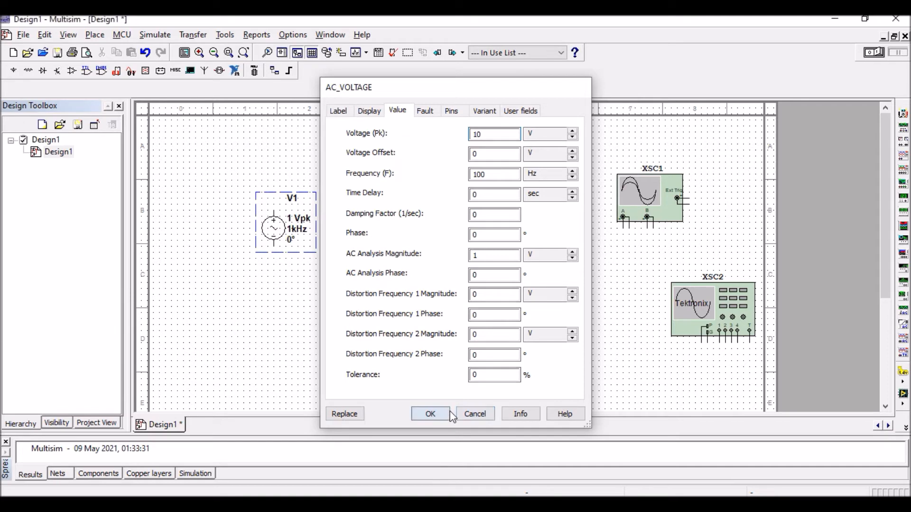
{"action": "left_click", "coordinate": [432, 414]}
- Wire the AC source's positive terminal to the D1–D3 node and its negative terminal to the D2–D4 node
{"action": "left_click", "coordinate": [274, 205]}
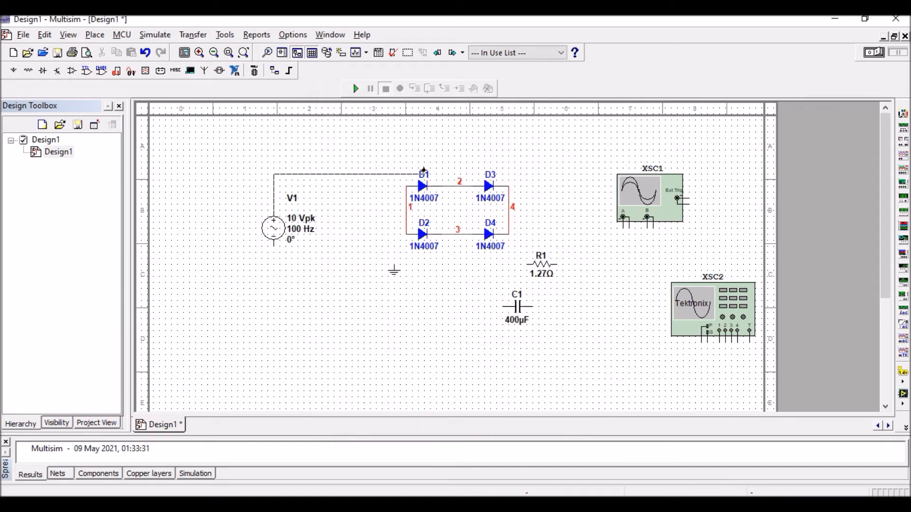
{"action": "left_click", "coordinate": [459, 182]}
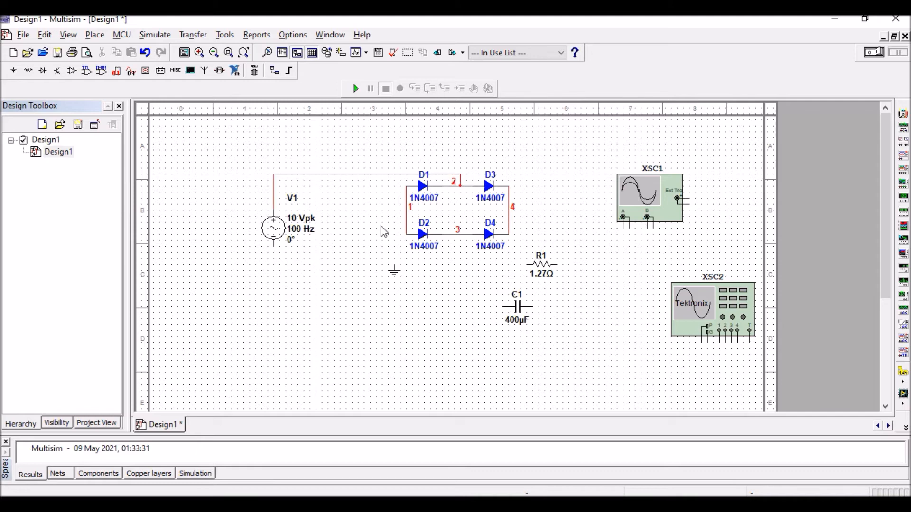
{"action": "left_click", "coordinate": [273, 247]}
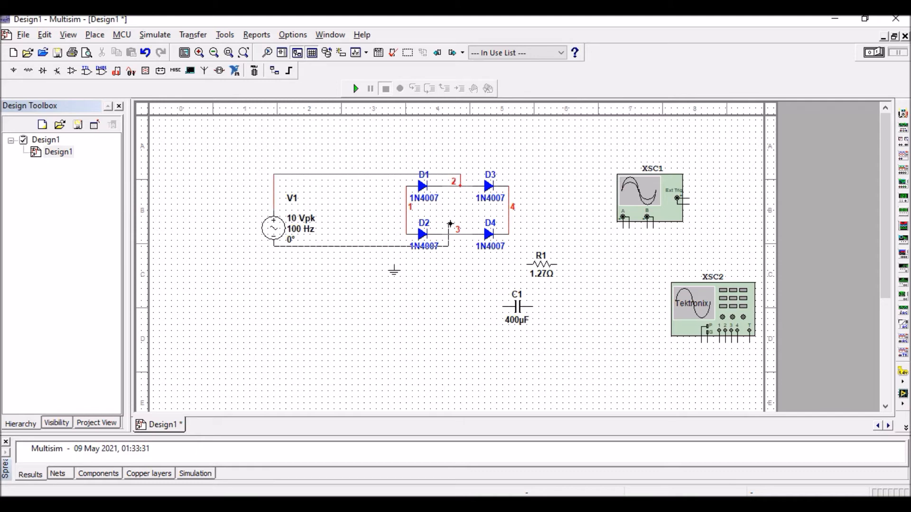
{"action": "left_click", "coordinate": [460, 234]}
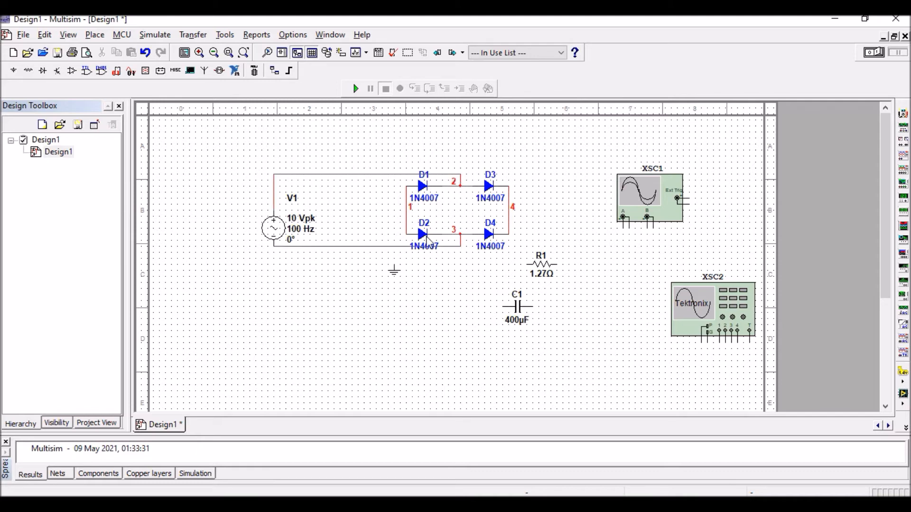
- Rotate R1 and C1 90 degrees clockwise and reposition them, along with the ground, below and right of the bridge
{"action": "left_click", "coordinate": [454, 294]}
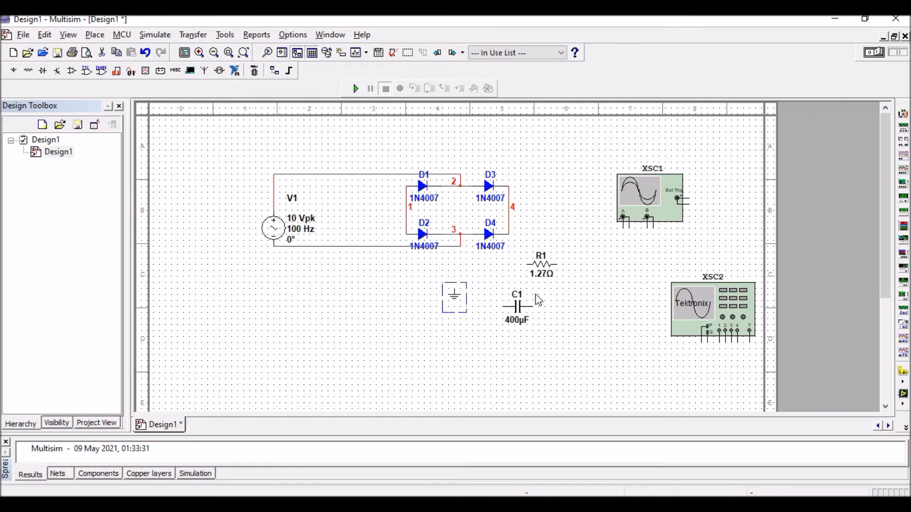
{"action": "left_click_drag", "start_coordinate": [546, 240], "coordinate": [518, 365]}
{"action": "right_click", "coordinate": [524, 301]}
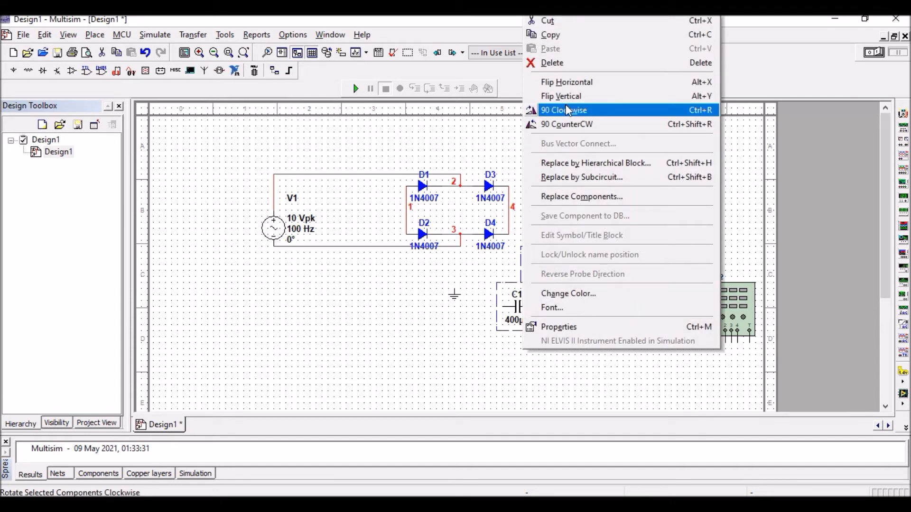
{"action": "left_click", "coordinate": [568, 110]}
{"action": "left_click_drag", "start_coordinate": [541, 268], "coordinate": [552, 268]}
{"action": "left_click", "coordinate": [466, 348]}
{"action": "left_click_drag", "start_coordinate": [530, 313], "coordinate": [596, 355]}
- Set the resistance of R1 to 1.0k Ω
{"action": "left_click", "coordinate": [560, 264]}
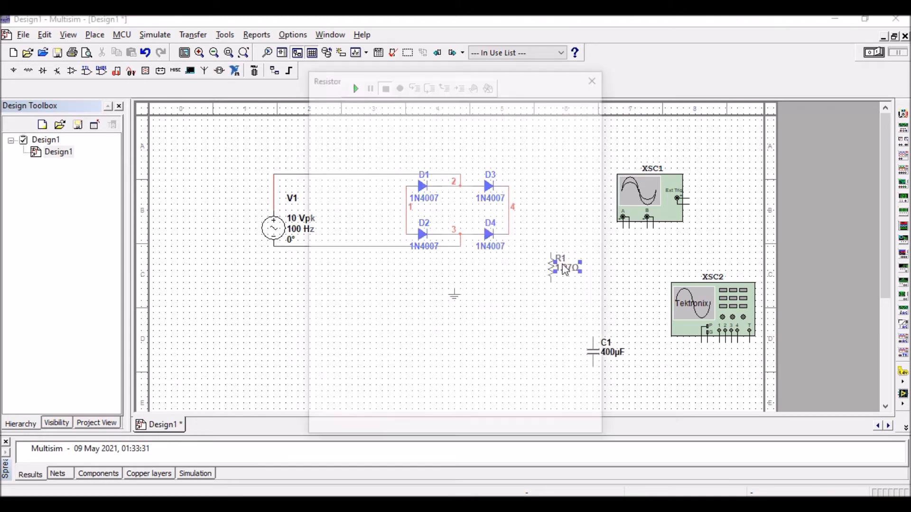
{"action": "left_click", "coordinate": [463, 126]}
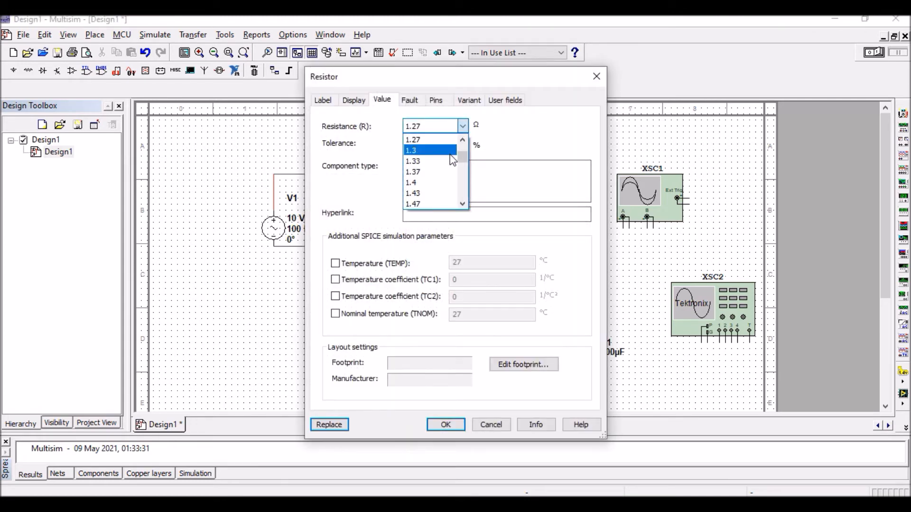
{"action": "scroll", "coordinate": [465, 179], "scroll_direction": "down", "scroll_amount": 3}
{"action": "scroll", "coordinate": [464, 180], "scroll_direction": "down", "scroll_amount": 10}
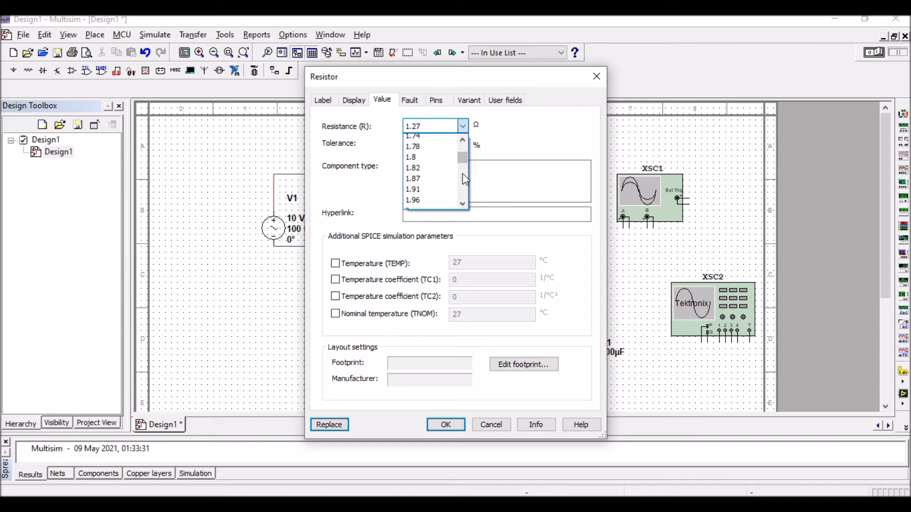
{"action": "scroll", "coordinate": [465, 179], "scroll_direction": "down", "scroll_amount": 11}
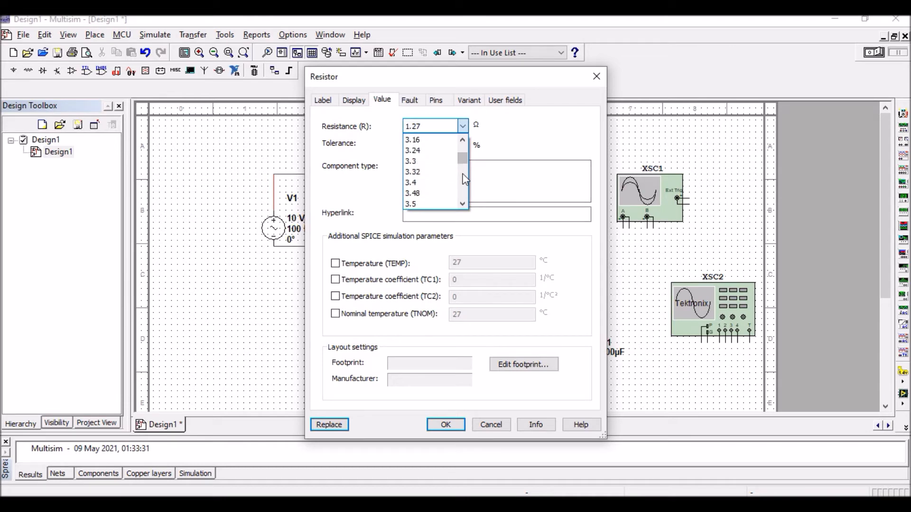
{"action": "left_click_drag", "start_coordinate": [462, 161], "coordinate": [463, 172]}
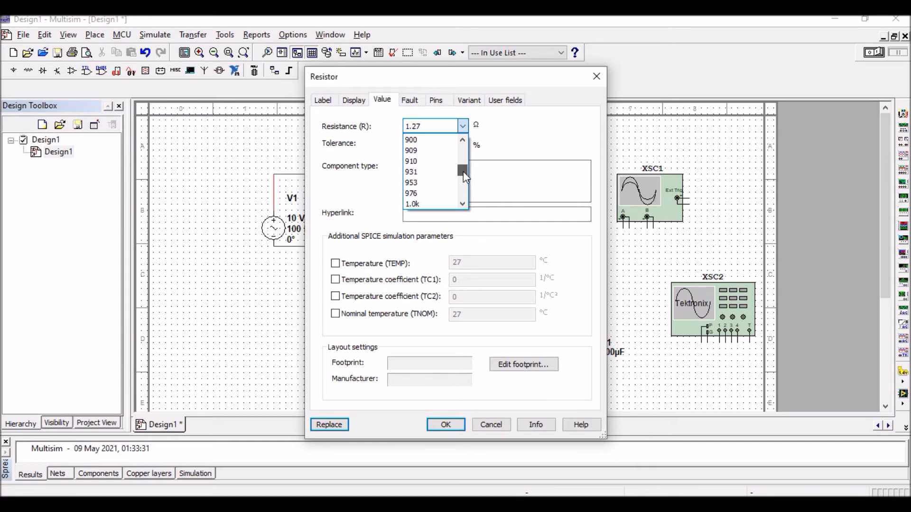
{"action": "left_click", "coordinate": [425, 202]}
{"action": "left_click", "coordinate": [425, 201]}
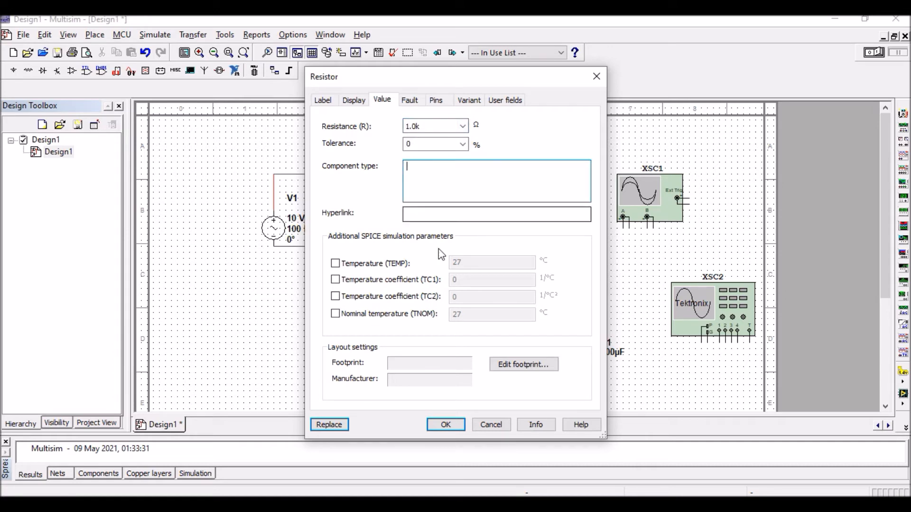
{"action": "left_click", "coordinate": [451, 426]}
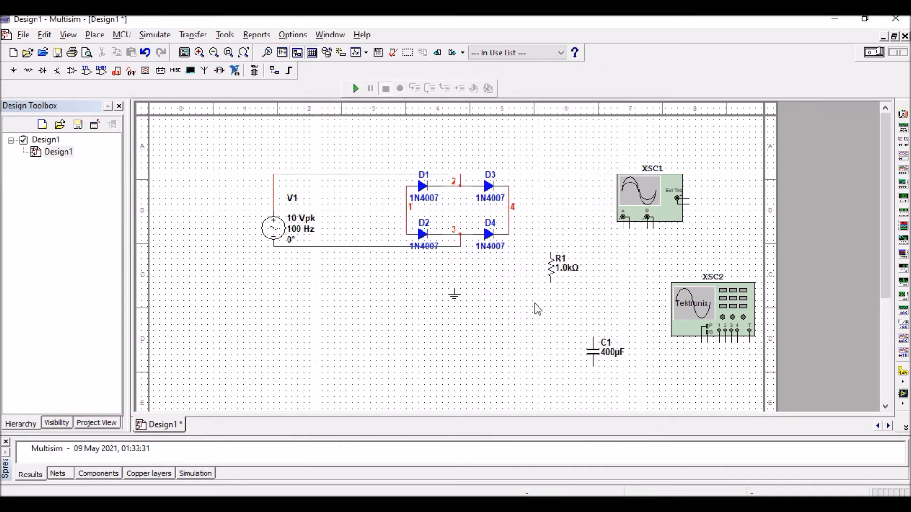
- Move the ground under R1 and wire R1 between the ground and the D3–D4 side of the bridge
{"action": "left_click_drag", "start_coordinate": [454, 296], "coordinate": [539, 310]}
{"action": "left_click", "coordinate": [551, 286]}
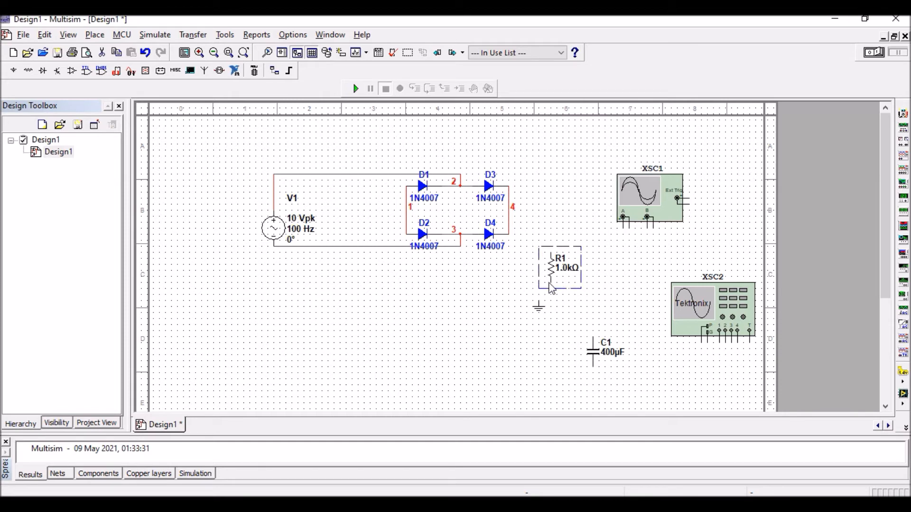
{"action": "left_click", "coordinate": [551, 286]}
{"action": "left_click", "coordinate": [540, 301]}
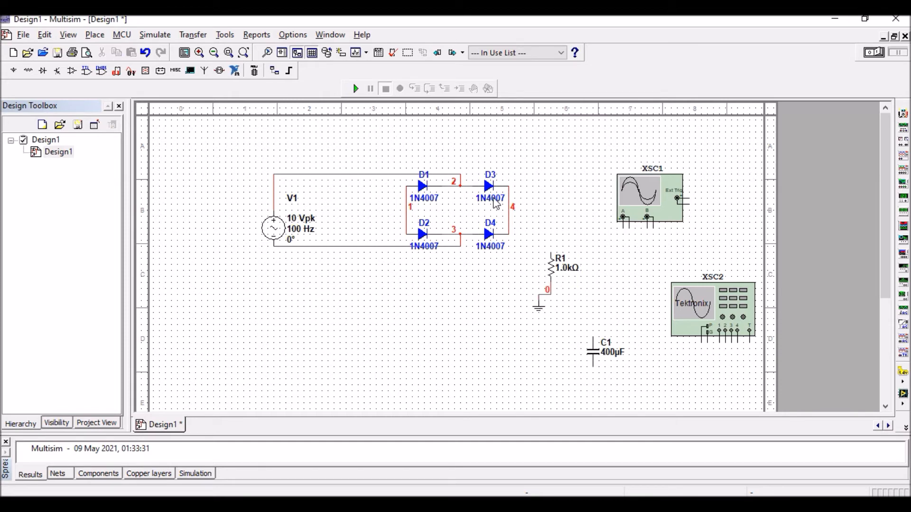
{"action": "left_click", "coordinate": [551, 253]}
{"action": "left_click", "coordinate": [509, 204]}
- Add a junction on the D1–D2 wire, connect it to the ground wire, and reroute that connection left of and below the bridge
{"action": "left_click", "coordinate": [95, 34]}
{"action": "left_click", "coordinate": [116, 78]}
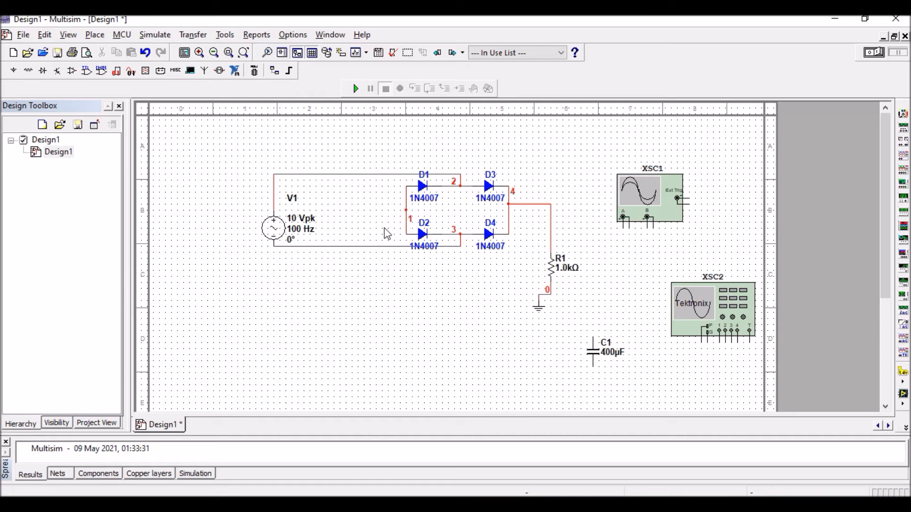
{"action": "left_click", "coordinate": [404, 211]}
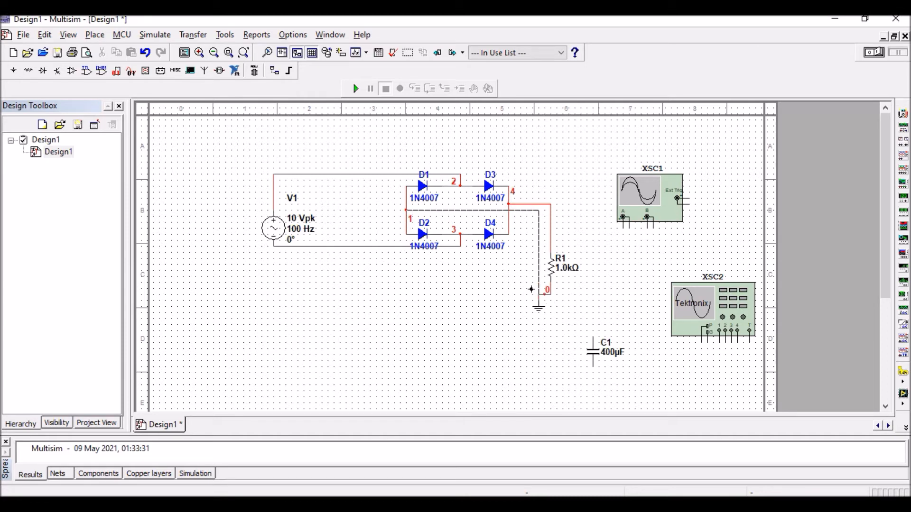
{"action": "left_click", "coordinate": [543, 294]}
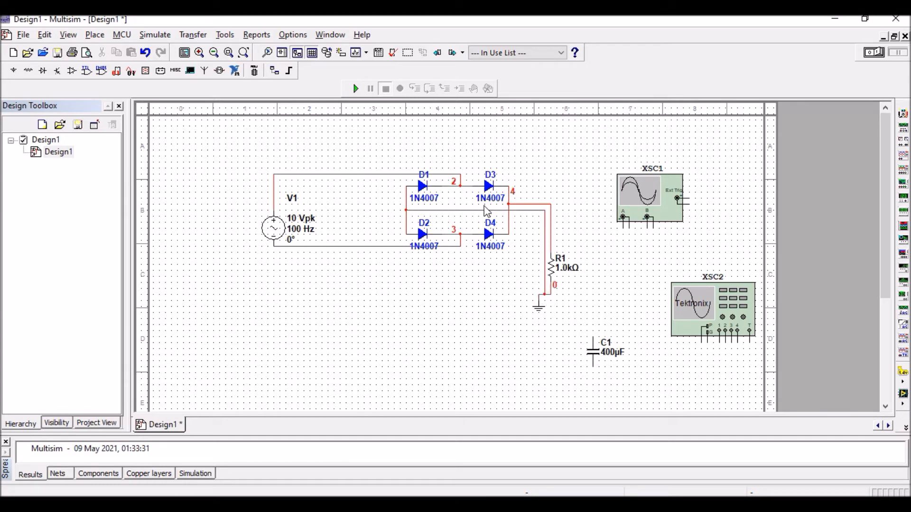
{"action": "left_click_drag", "start_coordinate": [488, 210], "coordinate": [441, 290]}
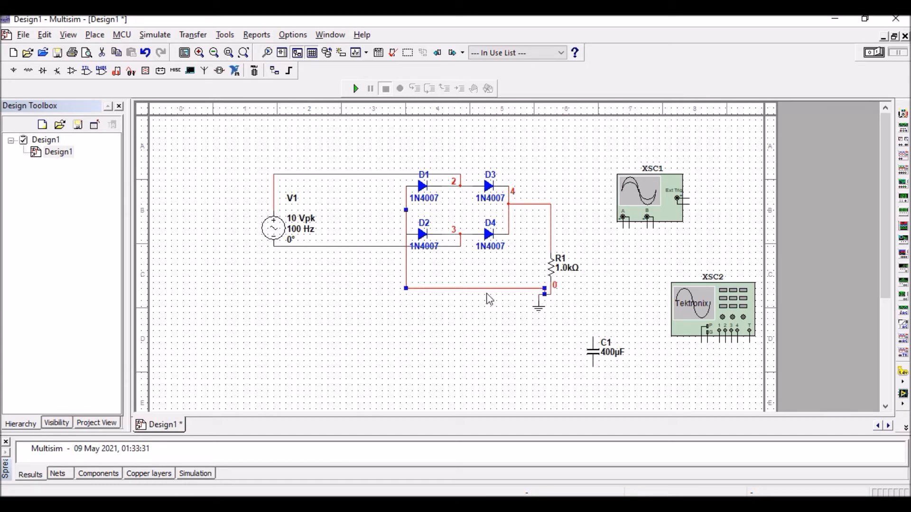
{"action": "left_click_drag", "start_coordinate": [406, 257], "coordinate": [370, 260]}
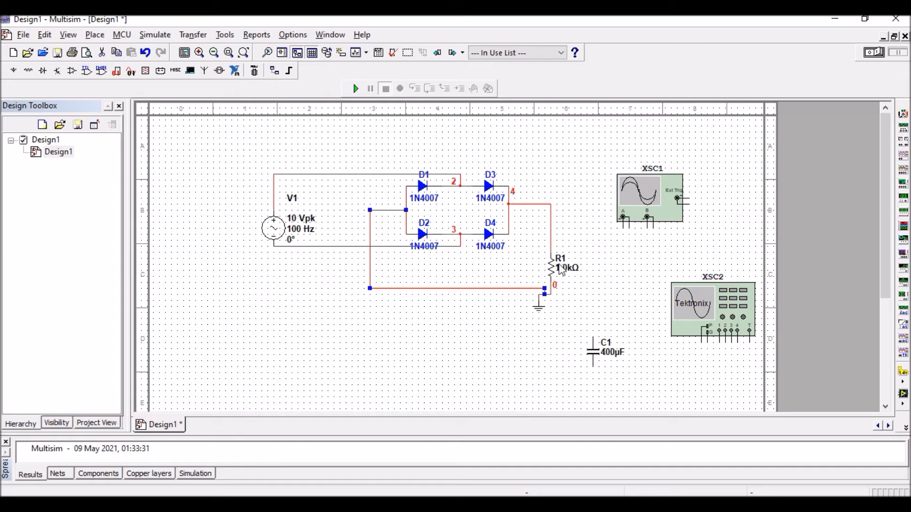
{"action": "left_click", "coordinate": [536, 303]}
- Wire channel A of XSC1 to the node above R1 and attach a copy of the ground to its negative terminal
{"action": "left_click", "coordinate": [622, 229]}
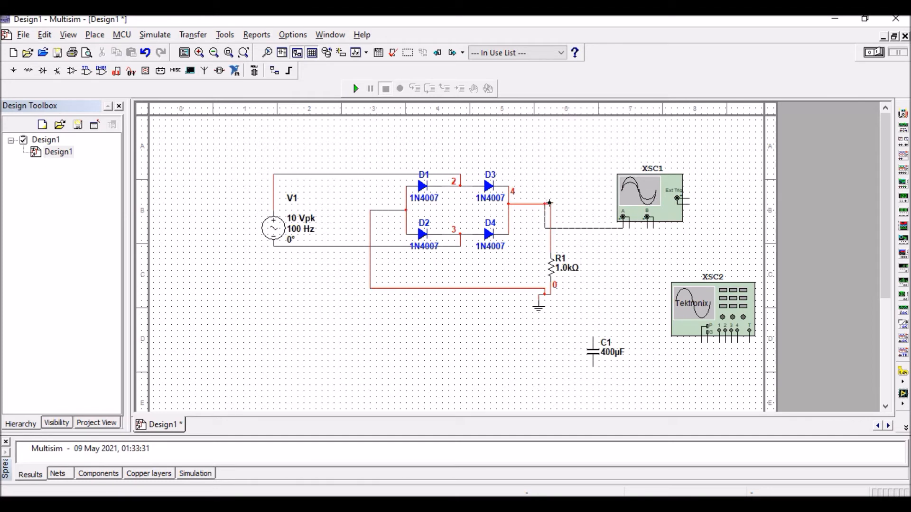
{"action": "left_click", "coordinate": [551, 210]}
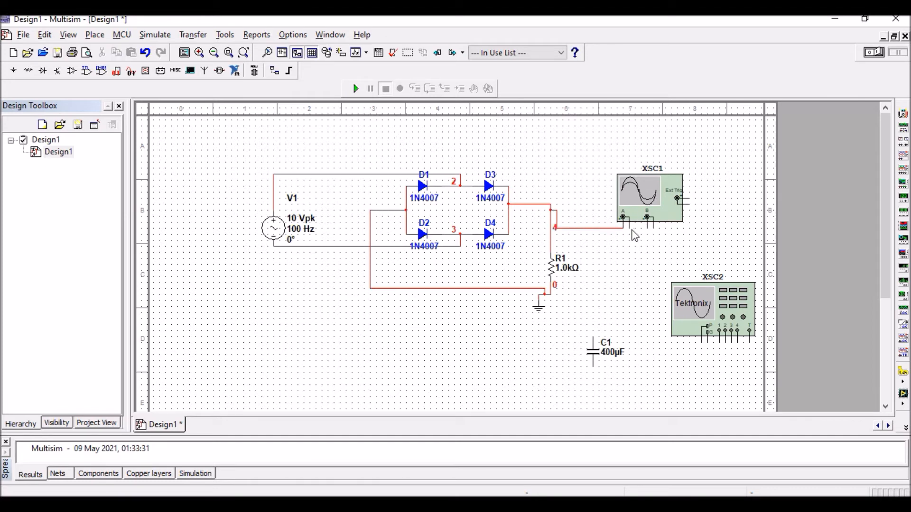
{"action": "left_click", "coordinate": [539, 304]}
{"action": "right_click", "coordinate": [539, 305]}
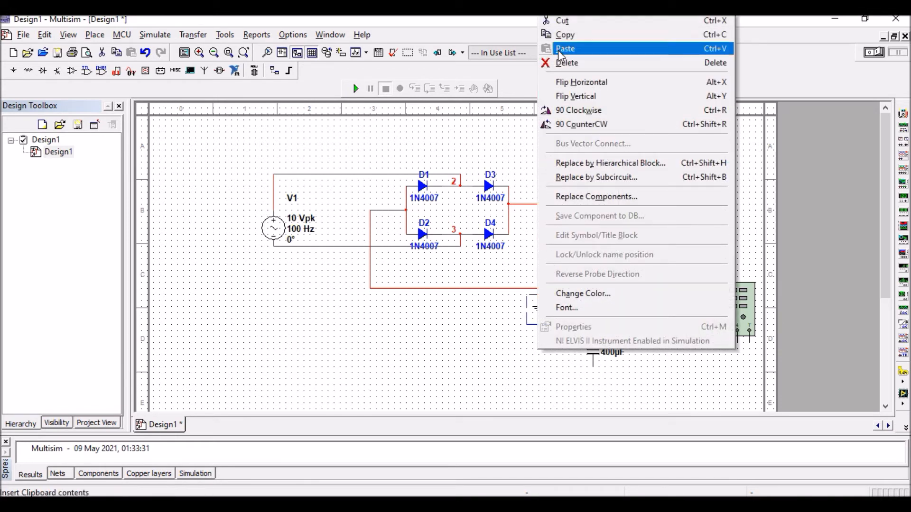
{"action": "left_click", "coordinate": [564, 34]}
{"action": "right_click", "coordinate": [622, 252]}
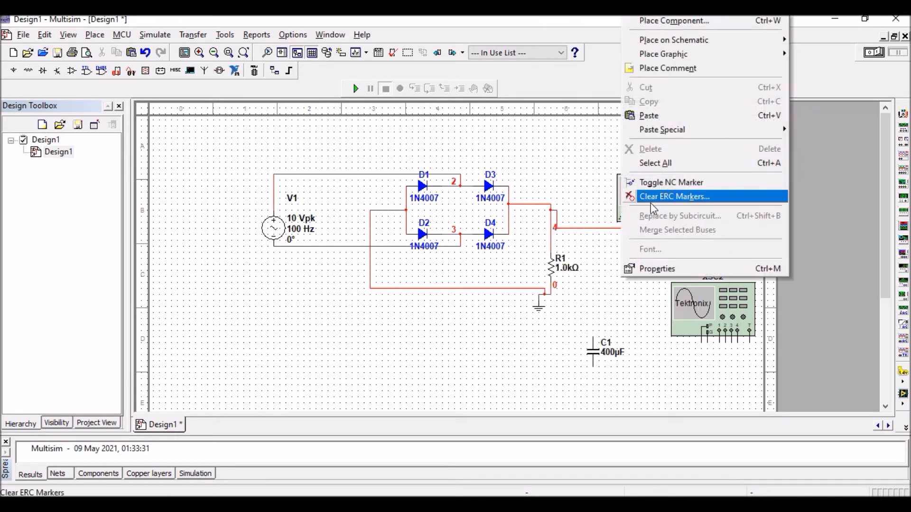
{"action": "left_click", "coordinate": [648, 115]}
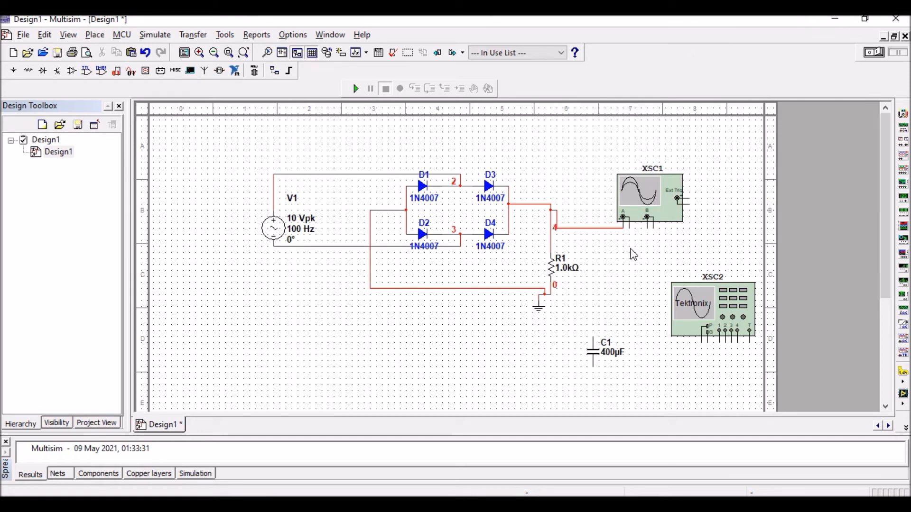
{"action": "left_click", "coordinate": [627, 230]}
- Move XSC2 closer to XSC1, then wire its ground terminal to XSC1's ground and its channel 1 to R1's upper wire
{"action": "left_click_drag", "start_coordinate": [702, 289], "coordinate": [695, 259]}
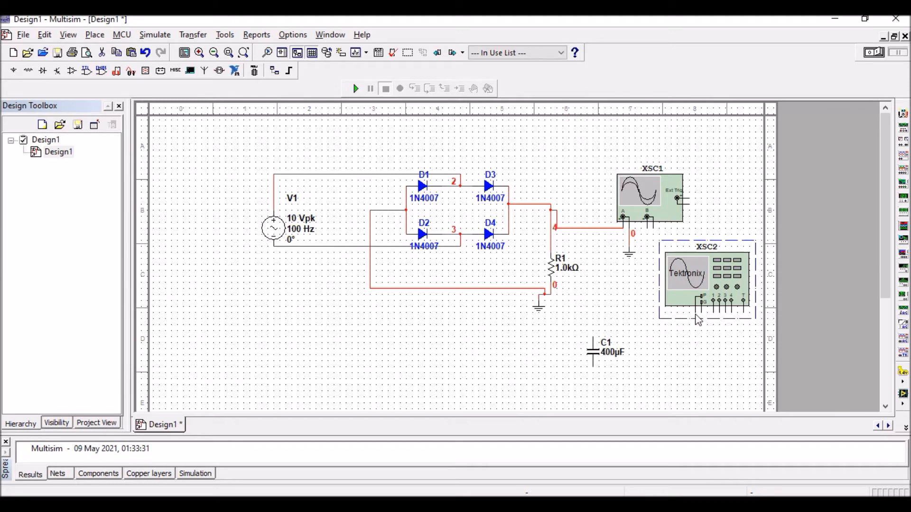
{"action": "left_click", "coordinate": [704, 321]}
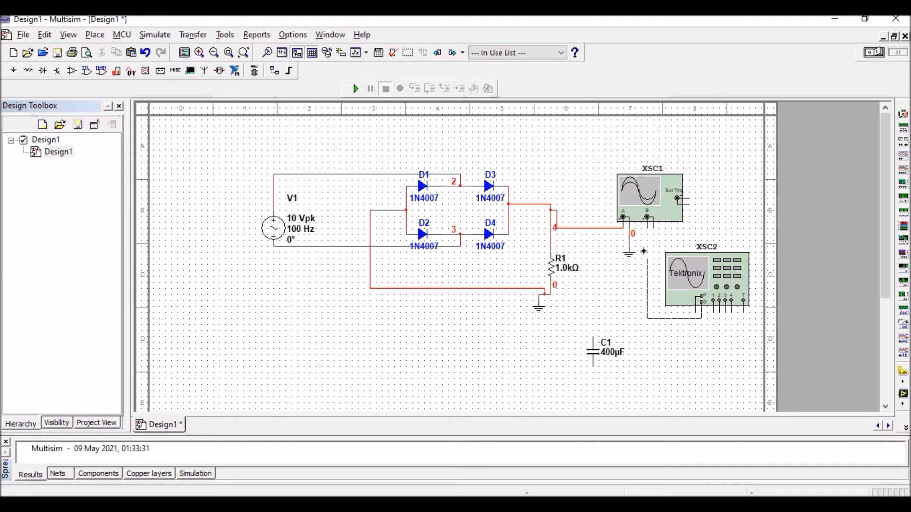
{"action": "left_click", "coordinate": [628, 239]}
{"action": "left_click", "coordinate": [701, 301]}
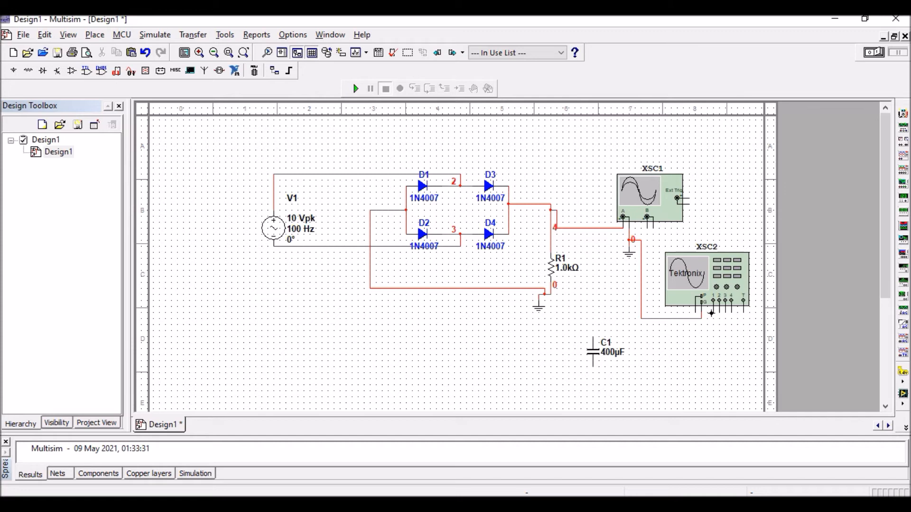
{"action": "left_click", "coordinate": [713, 315]}
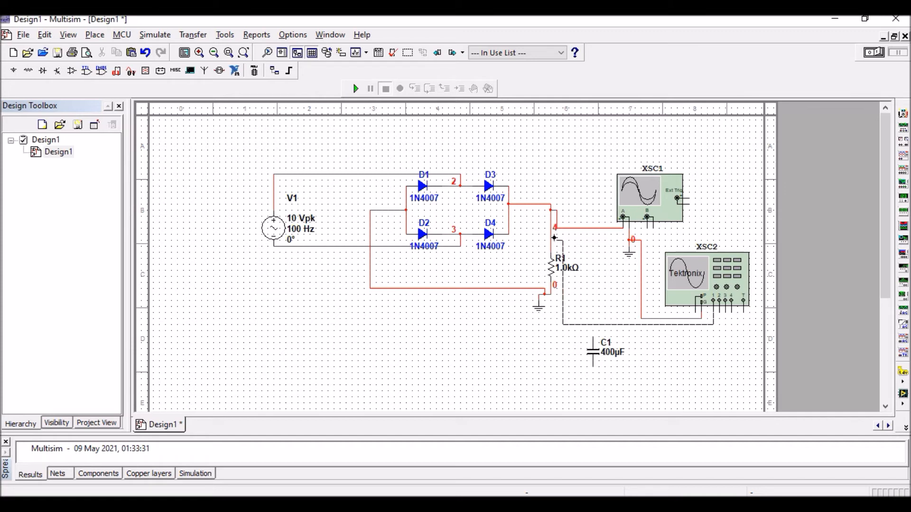
{"action": "left_click", "coordinate": [554, 237]}
{"action": "left_click_drag", "start_coordinate": [563, 315], "coordinate": [593, 313]}
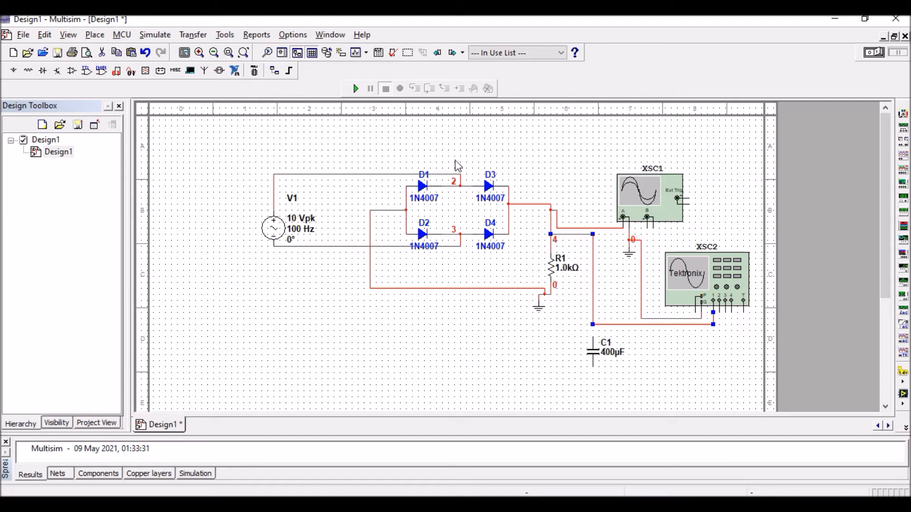
- Run the simulation, open the XSC1 and XSC2 oscilloscope displays, and arrange them so both screens are visible
{"action": "left_click", "coordinate": [357, 90]}
{"action": "double_click", "coordinate": [642, 197]}
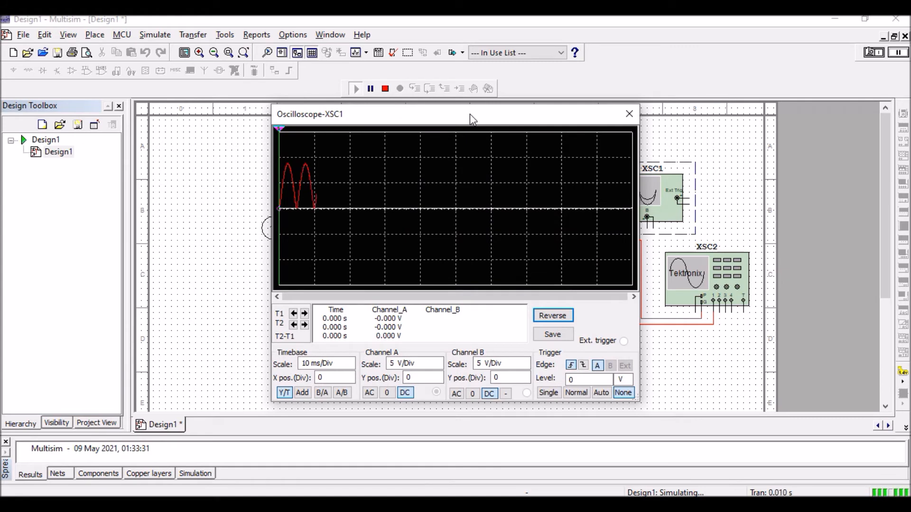
{"action": "left_click_drag", "start_coordinate": [469, 113], "coordinate": [568, 114]}
{"action": "left_click", "coordinate": [727, 113]}
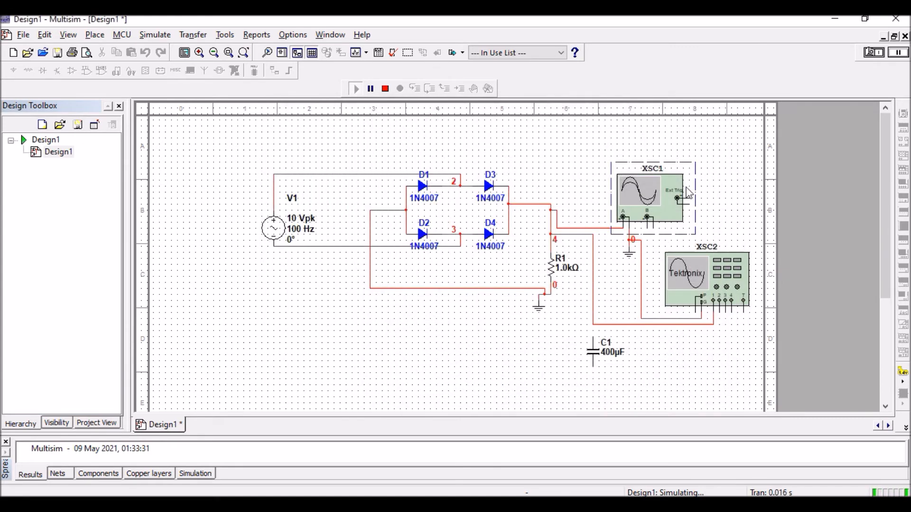
{"action": "double_click", "coordinate": [645, 194]}
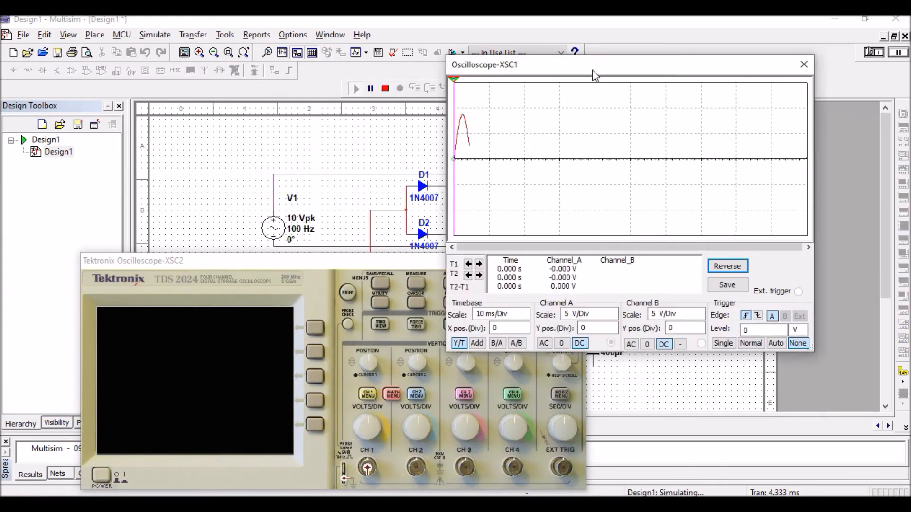
{"action": "left_click_drag", "start_coordinate": [593, 68], "coordinate": [728, 28]}
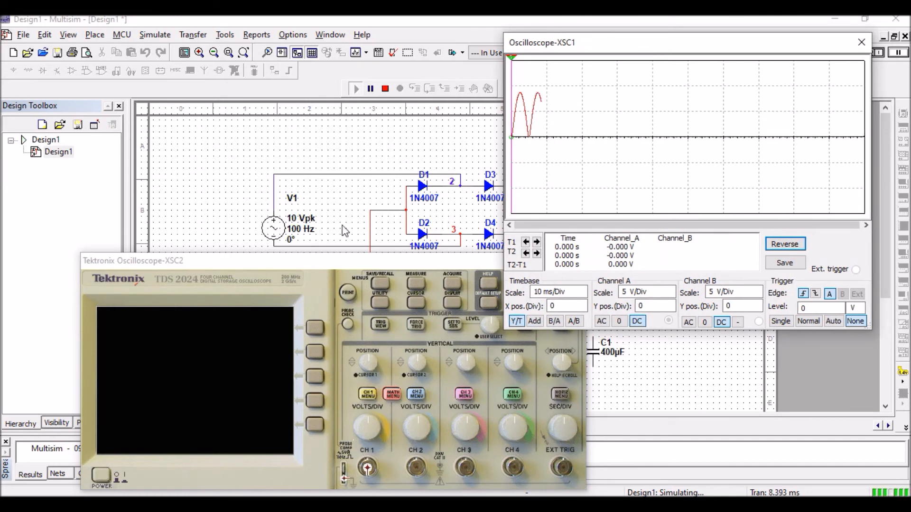
{"action": "mouse_move", "coordinate": [289, 262]}
{"action": "left_mouse_down"}
{"action": "mouse_move", "coordinate": [241, 240]}
{"action": "mouse_move", "coordinate": [220, 192]}
{"action": "left_mouse_up"}
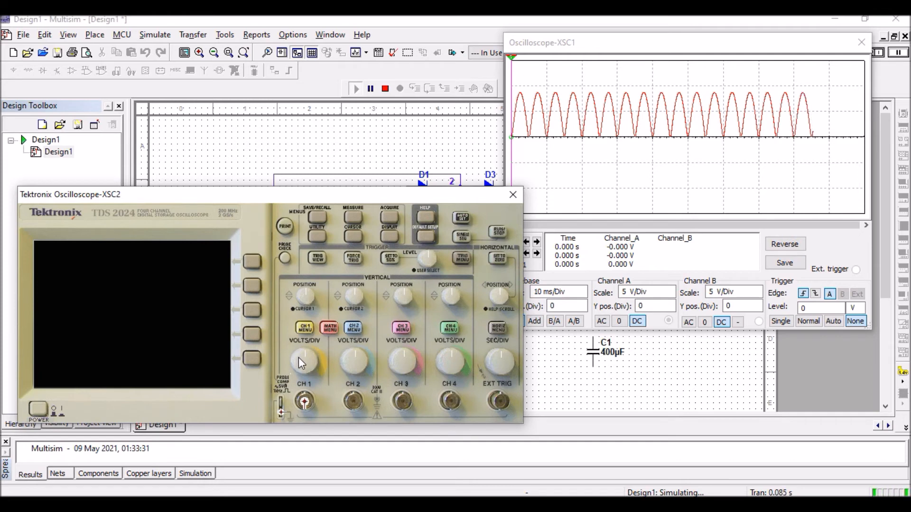
- Power on XSC2 and set its channel 1 scale to 5 V/div and its time base to 2 ms
{"action": "left_click", "coordinate": [43, 410]}
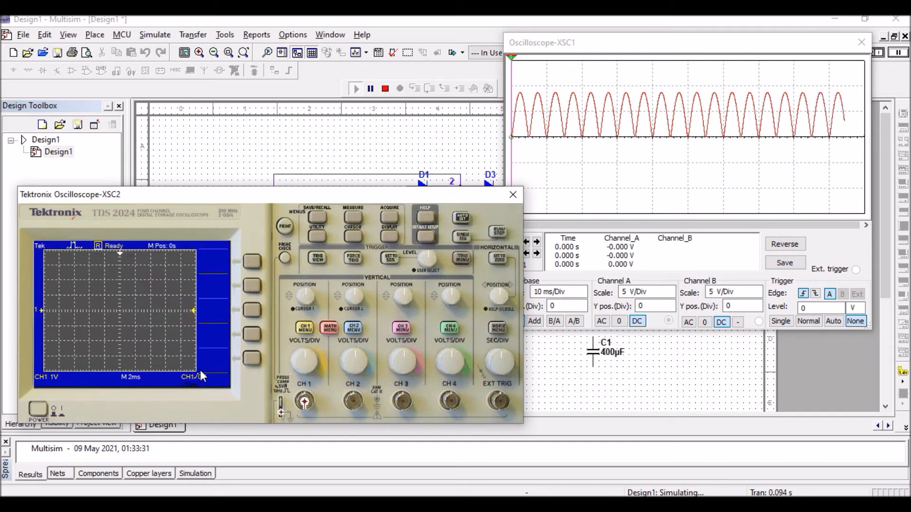
{"action": "left_click", "coordinate": [311, 360]}
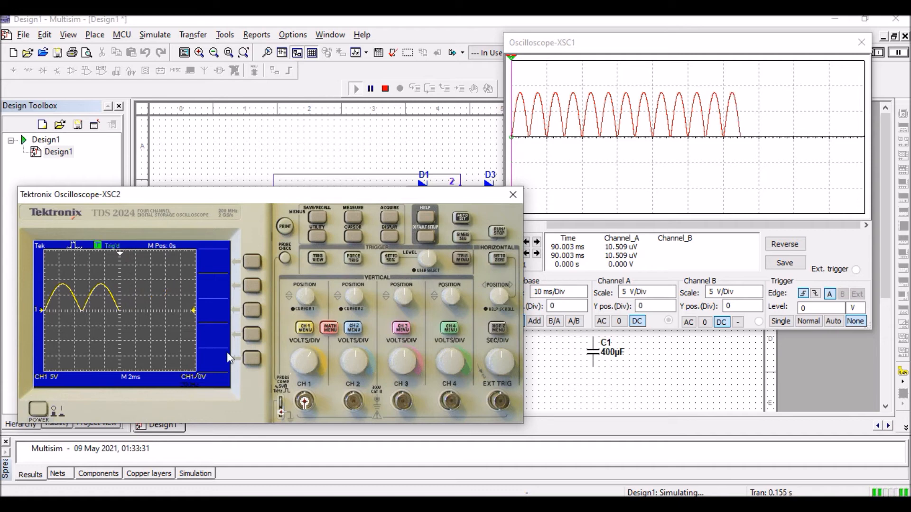
{"action": "left_click", "coordinate": [499, 364]}
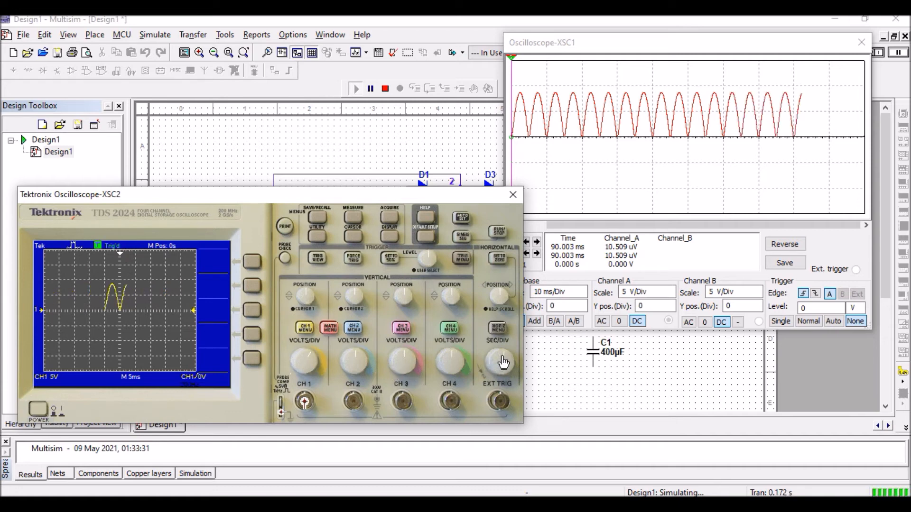
{"action": "left_click", "coordinate": [495, 363]}
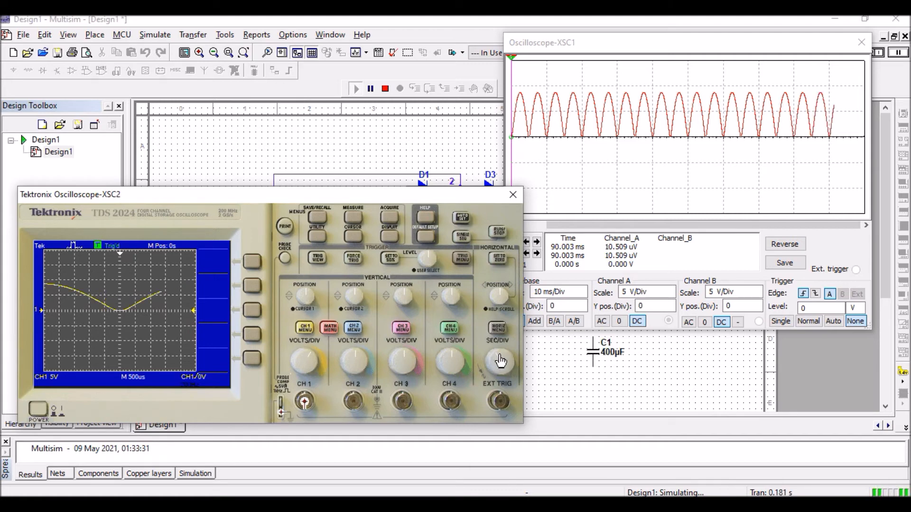
{"action": "double_click", "coordinate": [501, 363]}
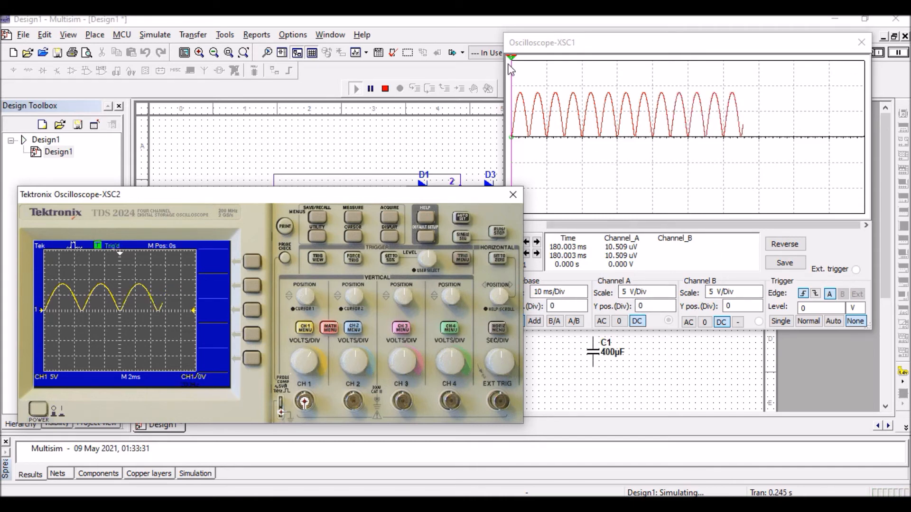
- Return the XSC1 cursor to the start of the trace, then pause and resume acquisition on XSC2
{"action": "mouse_move", "coordinate": [511, 64]}
{"action": "left_mouse_down"}
{"action": "mouse_move", "coordinate": [645, 62]}
{"action": "mouse_move", "coordinate": [512, 59]}
{"action": "left_mouse_up"}
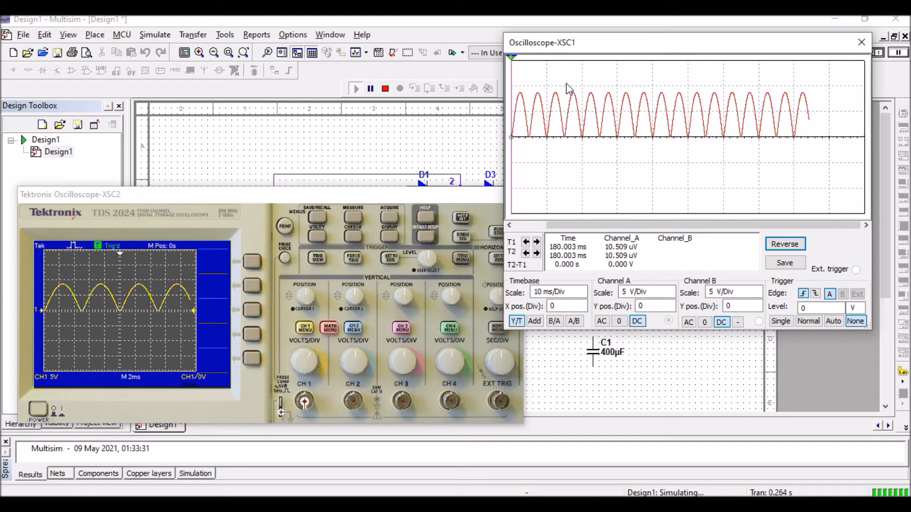
{"action": "left_click", "coordinate": [434, 195]}
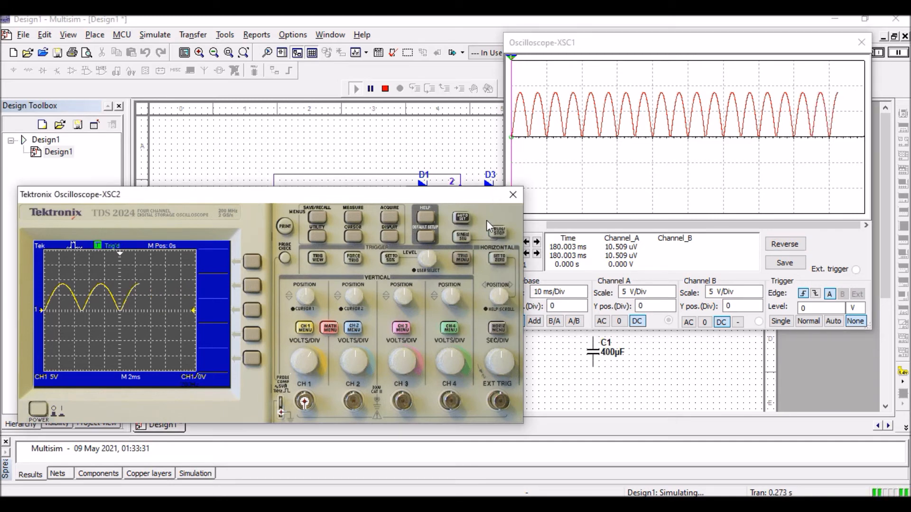
{"action": "left_click", "coordinate": [499, 235]}
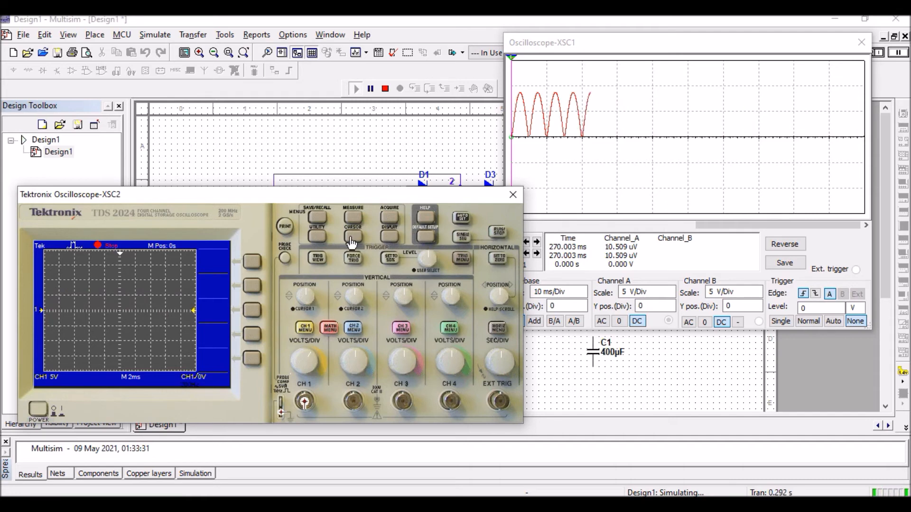
{"action": "left_click", "coordinate": [497, 232]}
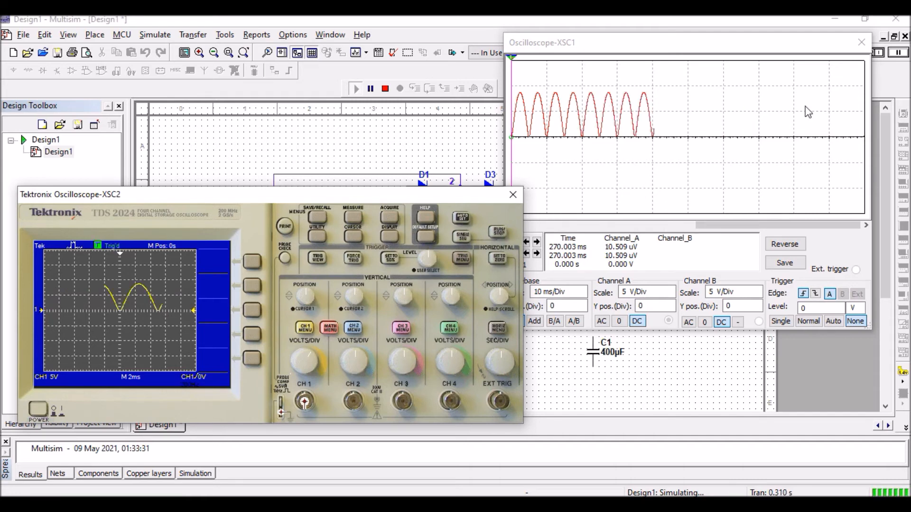
- Move the XSC1 display clear of the simulation switch and stop the simulation
{"action": "left_click_drag", "start_coordinate": [829, 49], "coordinate": [805, 49]}
{"action": "left_click", "coordinate": [869, 54]}
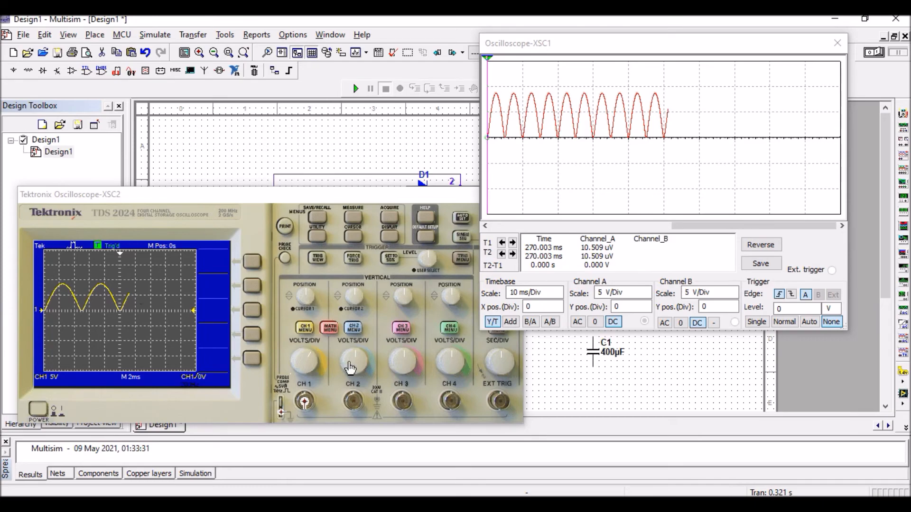
- Switch to the E1L4 presentation in PowerPoint, examine the TABLE slide, and return to Multisim
{"action": "left_click", "coordinate": [599, 504]}
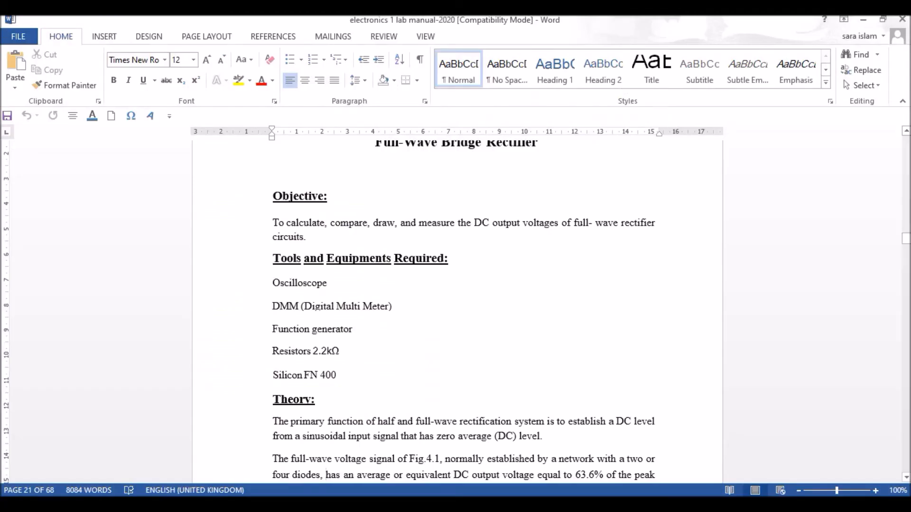
{"action": "left_click", "coordinate": [531, 504]}
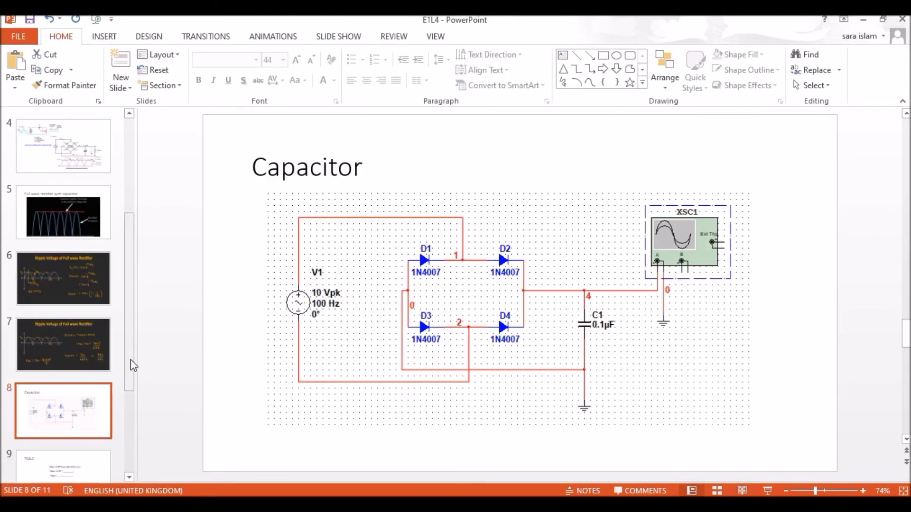
{"action": "scroll", "coordinate": [133, 362], "scroll_direction": "down", "scroll_amount": 3}
{"action": "left_click", "coordinate": [91, 386]}
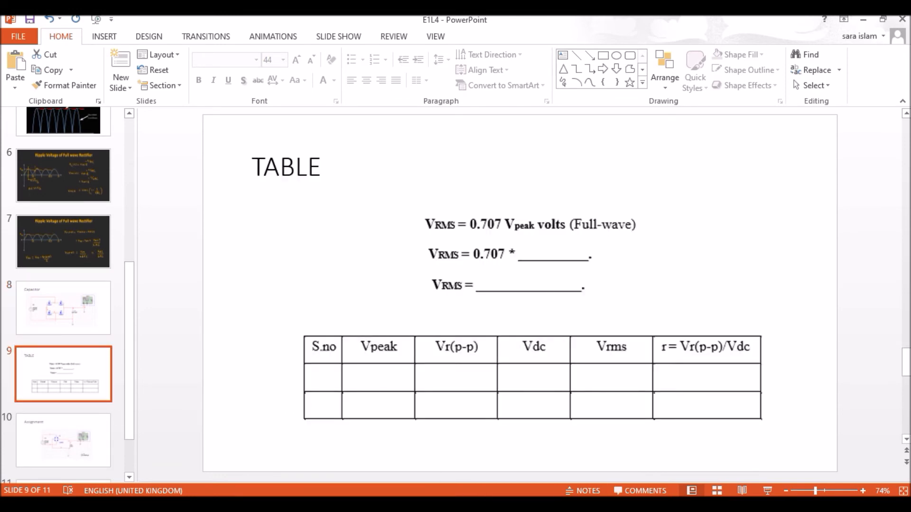
{"action": "left_click", "coordinate": [571, 505]}
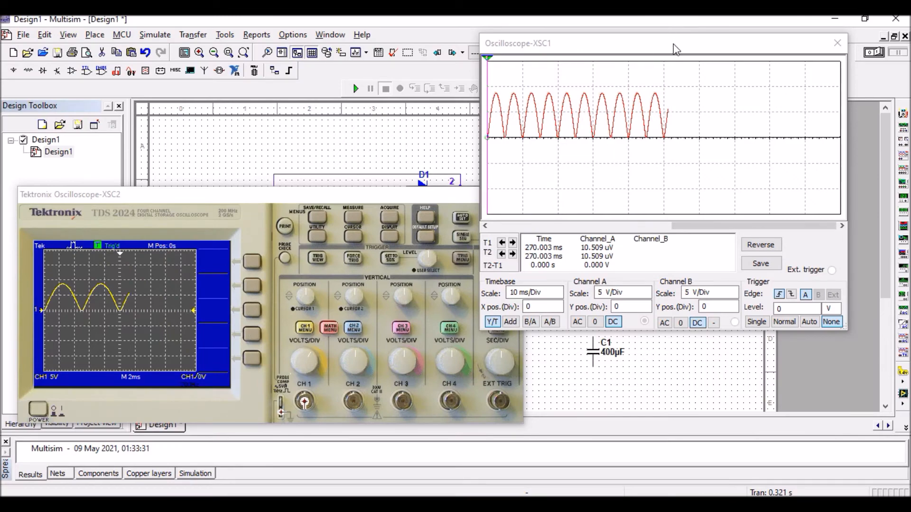
- Move the oscilloscope displays to examine V1 and the diode bridge, then arrange XSC2 and XSC1 side by side
{"action": "left_click_drag", "start_coordinate": [670, 44], "coordinate": [671, 140]}
{"action": "left_click_drag", "start_coordinate": [419, 194], "coordinate": [248, 221]}
{"action": "left_click_drag", "start_coordinate": [582, 144], "coordinate": [319, 238]}
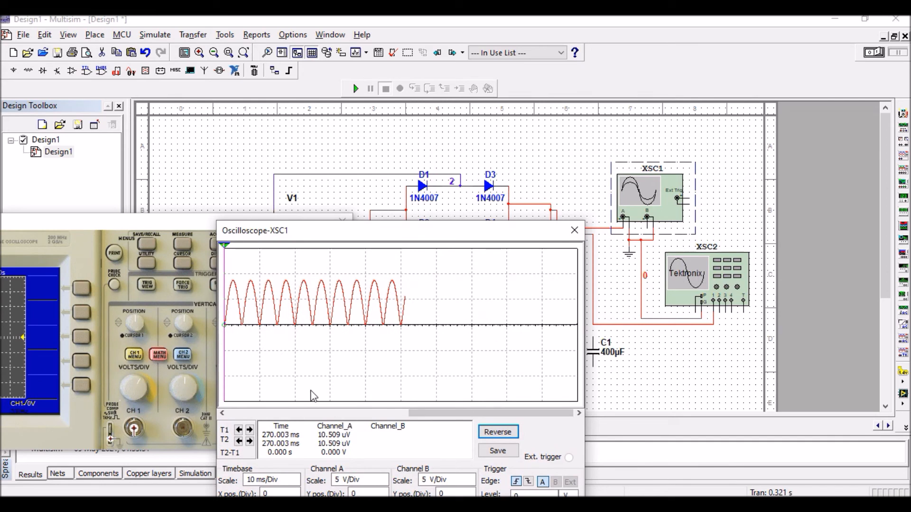
{"action": "left_click_drag", "start_coordinate": [458, 232], "coordinate": [500, 280]}
{"action": "left_click_drag", "start_coordinate": [290, 227], "coordinate": [270, 303]}
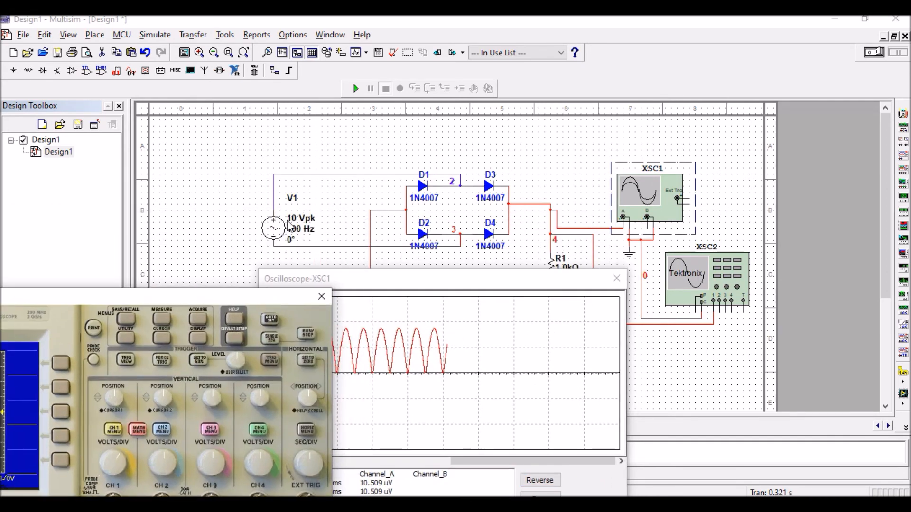
{"action": "left_click_drag", "start_coordinate": [524, 286], "coordinate": [589, 224]}
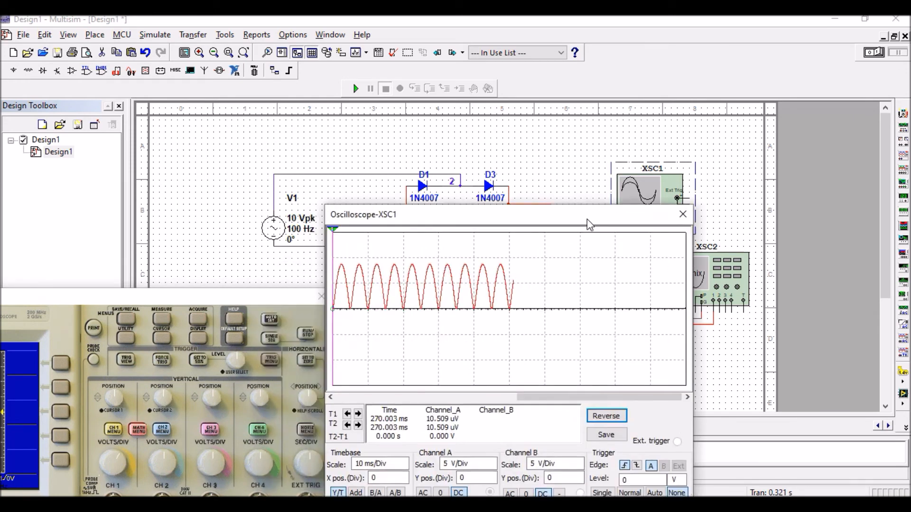
{"action": "left_click_drag", "start_coordinate": [304, 298], "coordinate": [311, 209]}
{"action": "left_click_drag", "start_coordinate": [511, 223], "coordinate": [575, 176]}
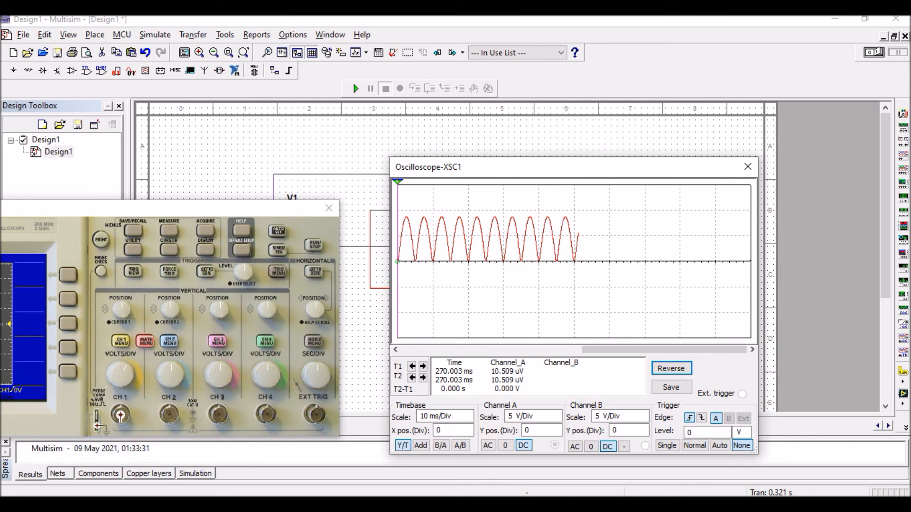
- Switch to the E1L4 presentation in PowerPoint and review the TABLE, ripple voltage formula and Capacitor circuit slides
{"action": "left_click", "coordinate": [540, 505]}
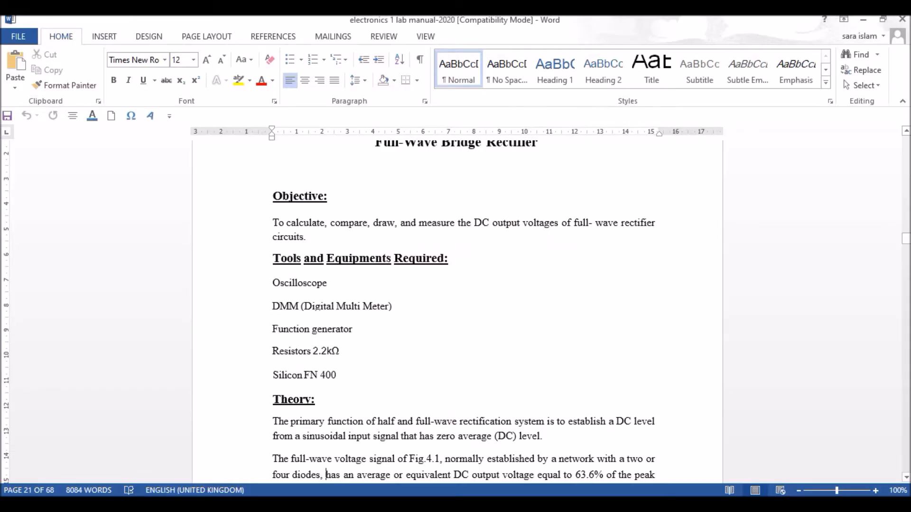
{"action": "left_click", "coordinate": [515, 505]}
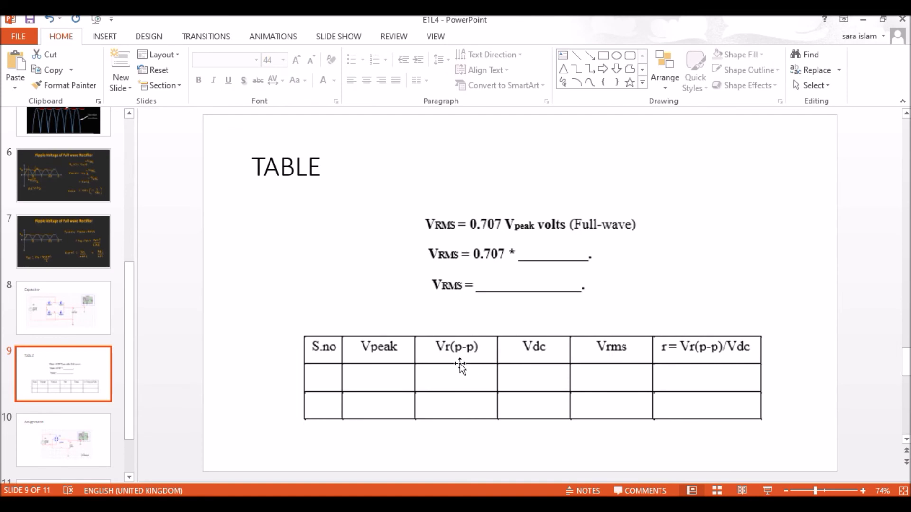
{"action": "left_click", "coordinate": [96, 247]}
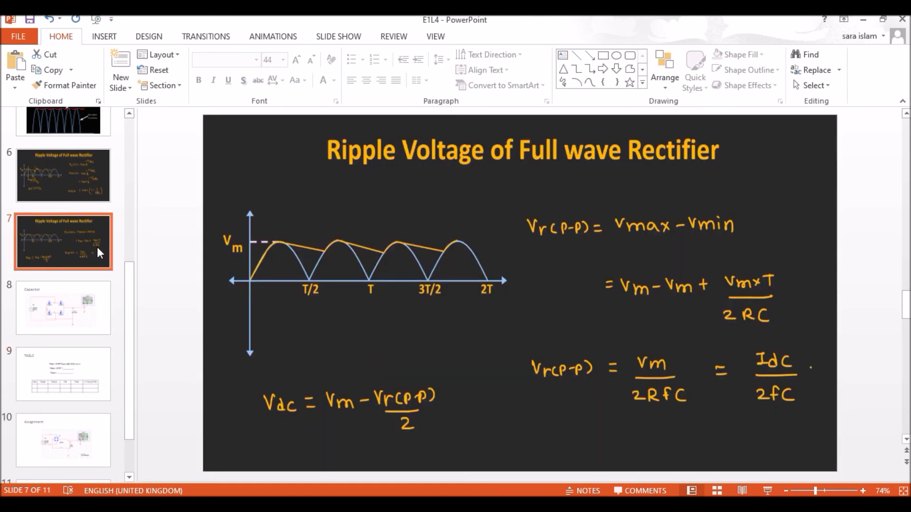
{"action": "left_click", "coordinate": [91, 365]}
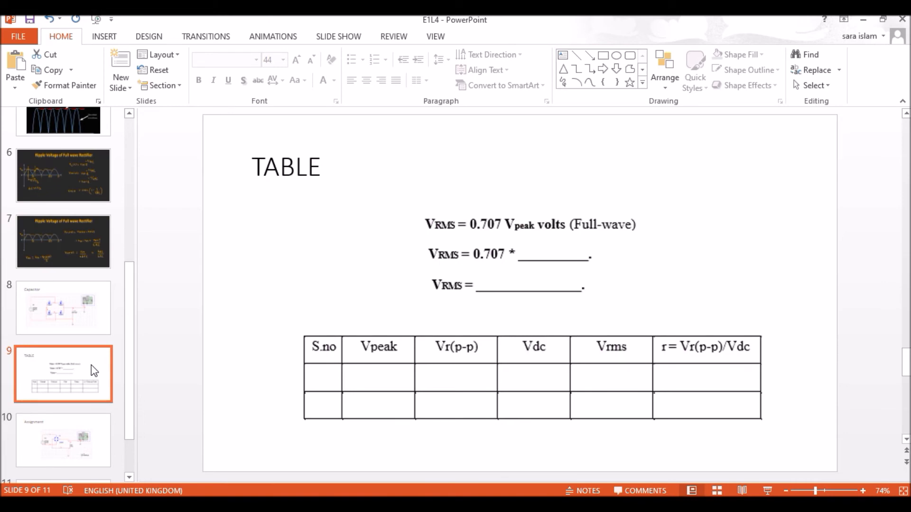
{"action": "left_click", "coordinate": [58, 246]}
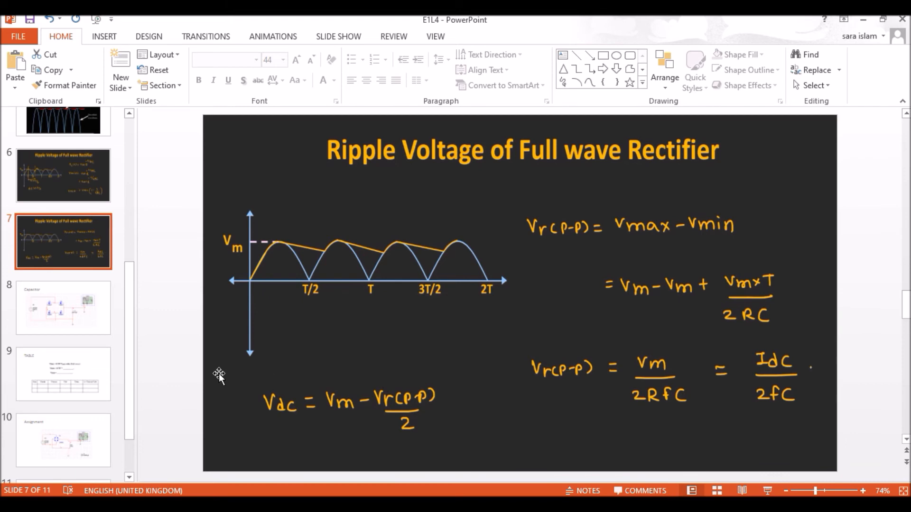
{"action": "left_click", "coordinate": [48, 325]}
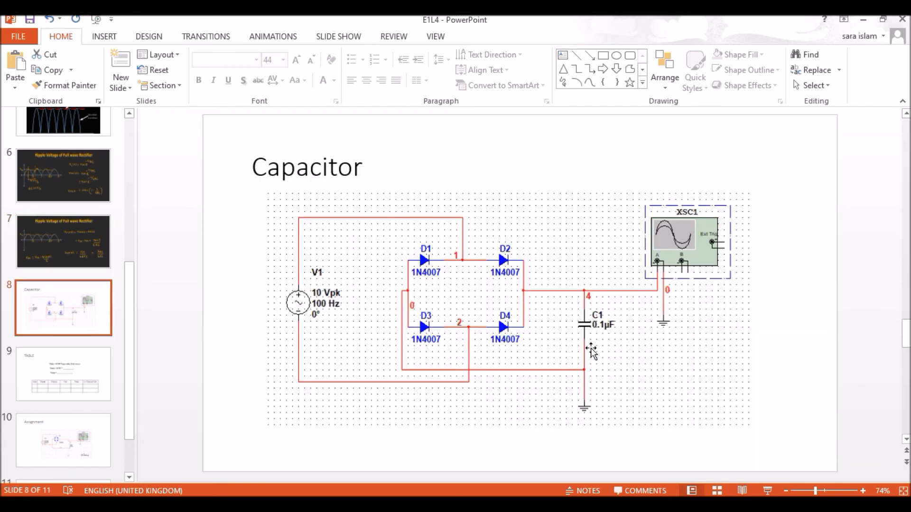